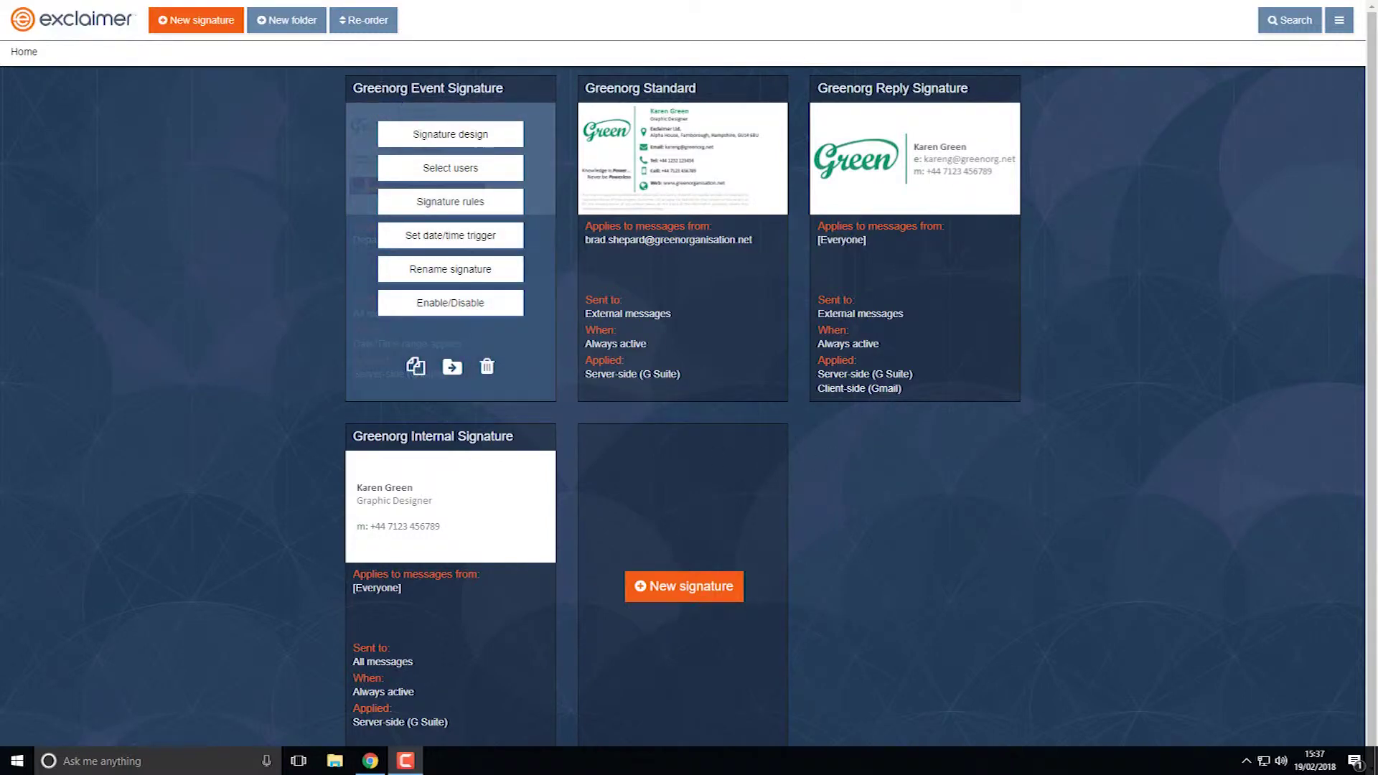
Set the Greenorg Event Signature's rules to apply only to messages sent to external recipients
{"action": "mouse_move", "coordinate": [351, 147]}
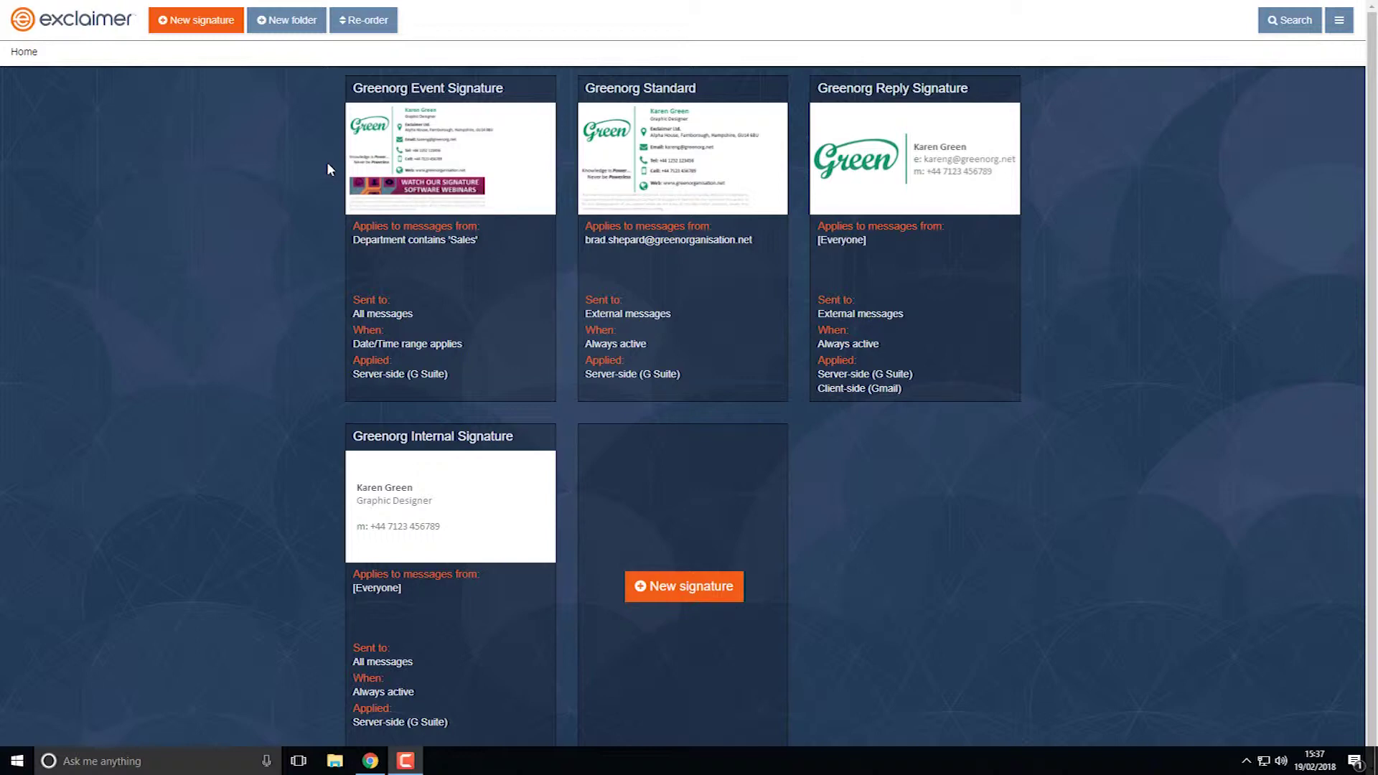
{"action": "mouse_move", "coordinate": [447, 195]}
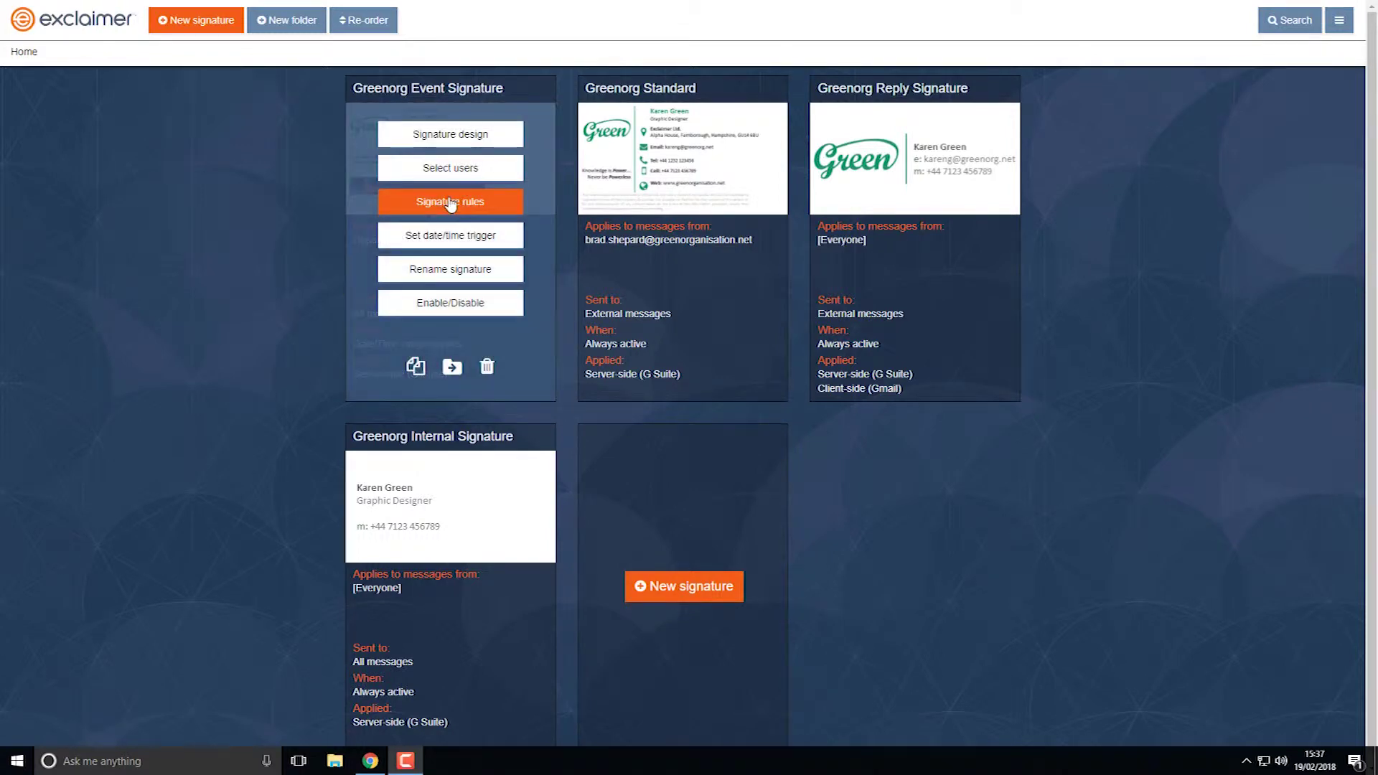
{"action": "left_click", "coordinate": [452, 203]}
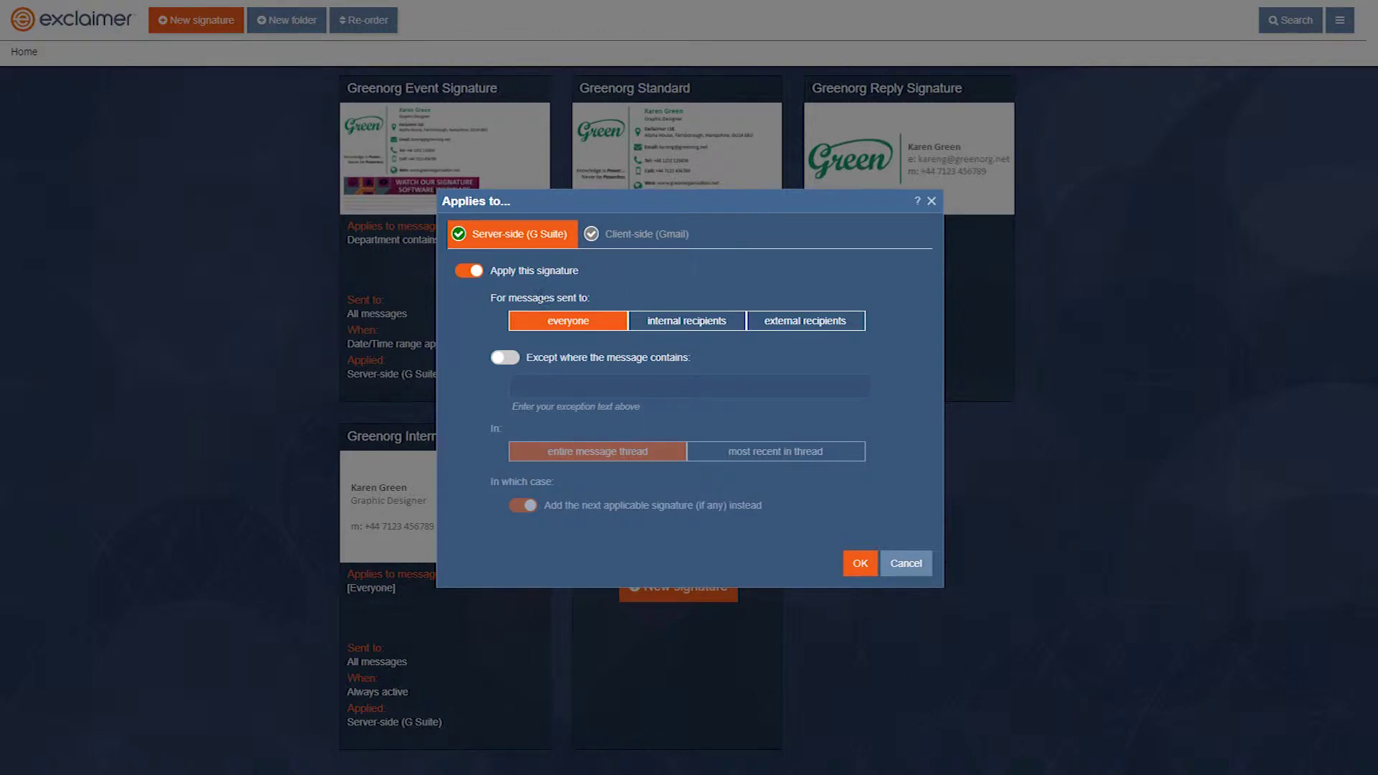
{"action": "left_click", "coordinate": [802, 322]}
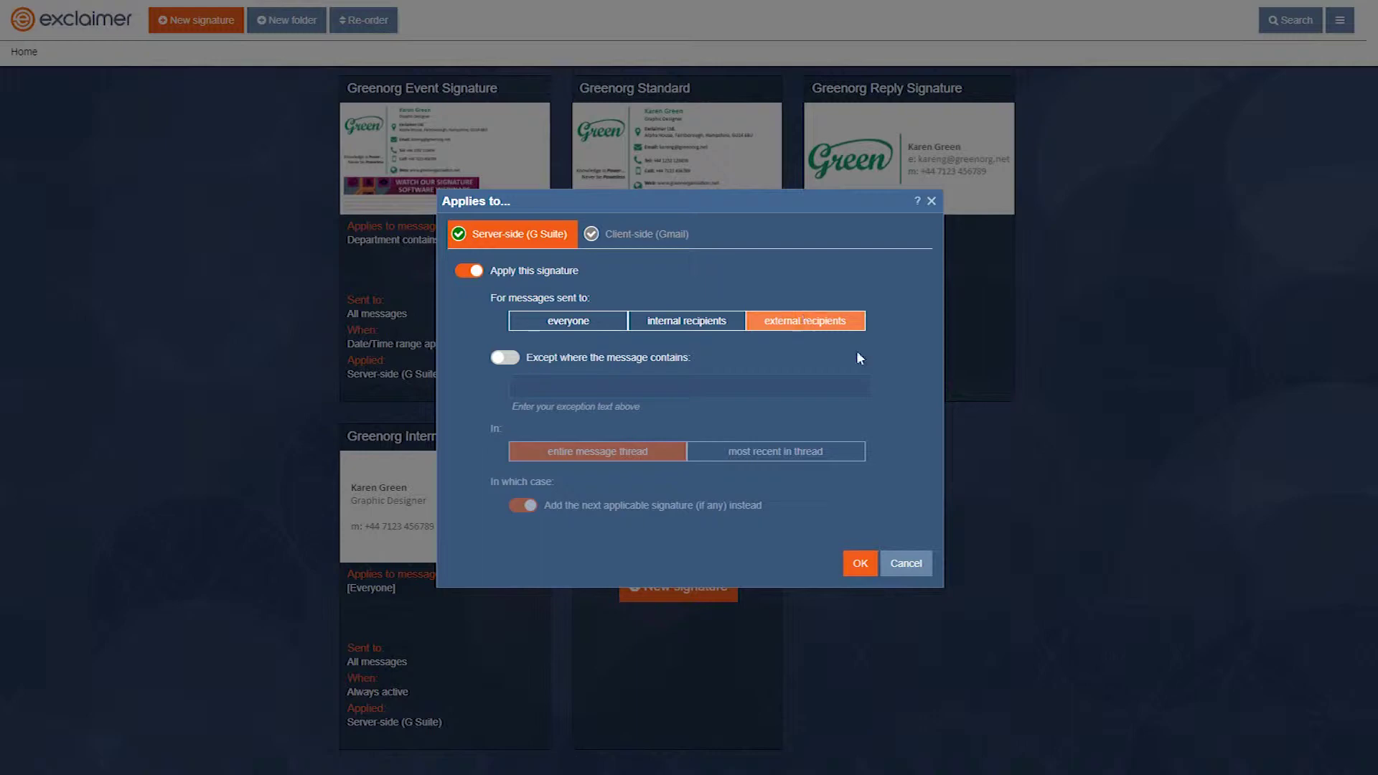
{"action": "left_click", "coordinate": [860, 564]}
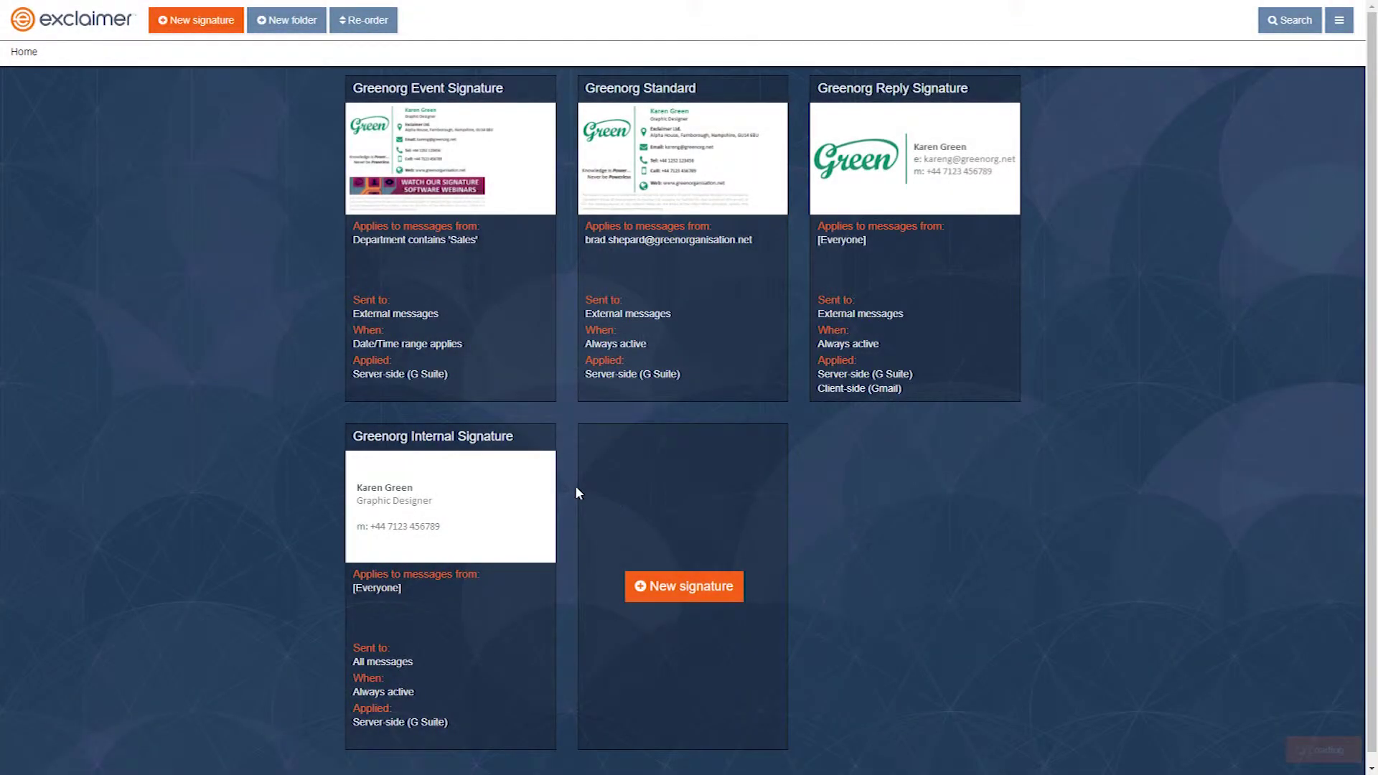
{"action": "mouse_move", "coordinate": [438, 475]}
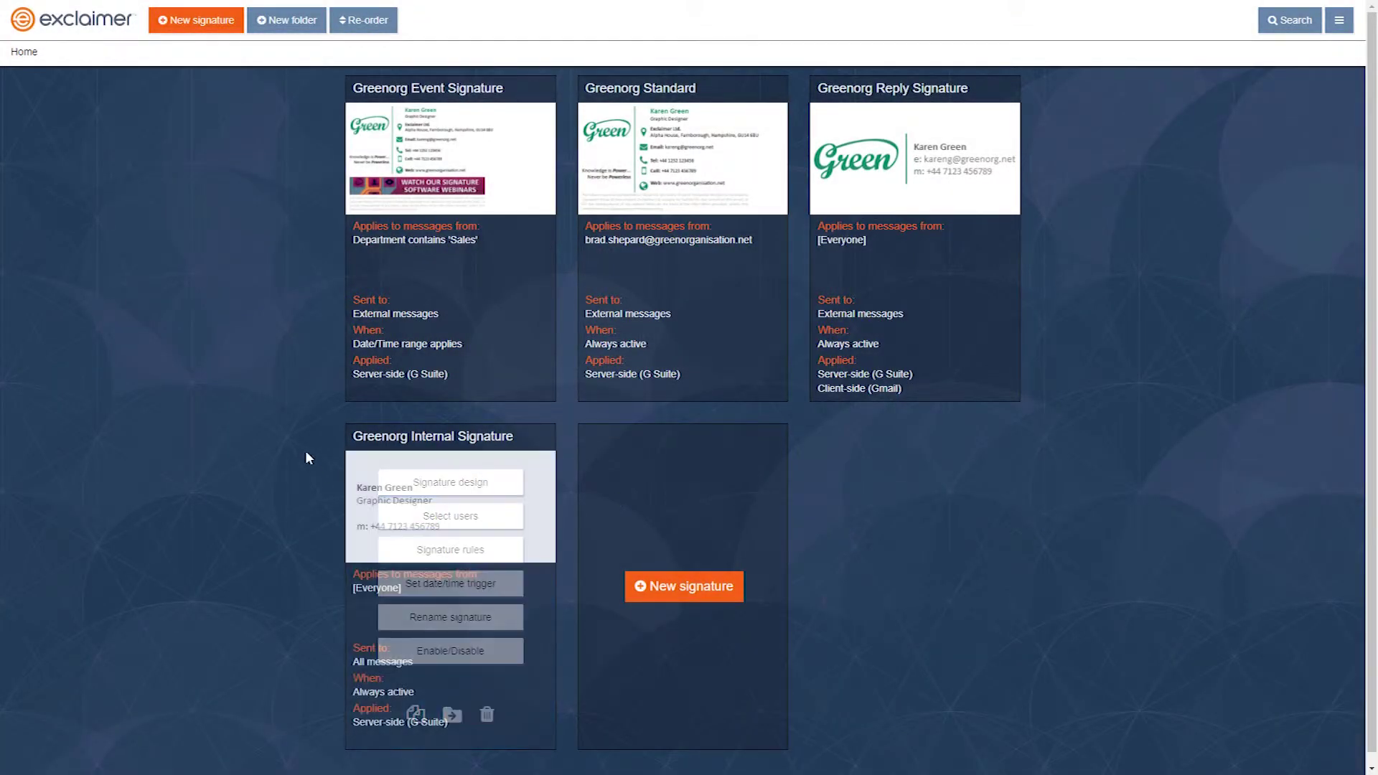
Restrict the Greenorg Internal Signature's sending rule to internal recipients only
{"action": "scroll", "coordinate": [308, 457], "scroll_direction": "down", "scroll_amount": 1}
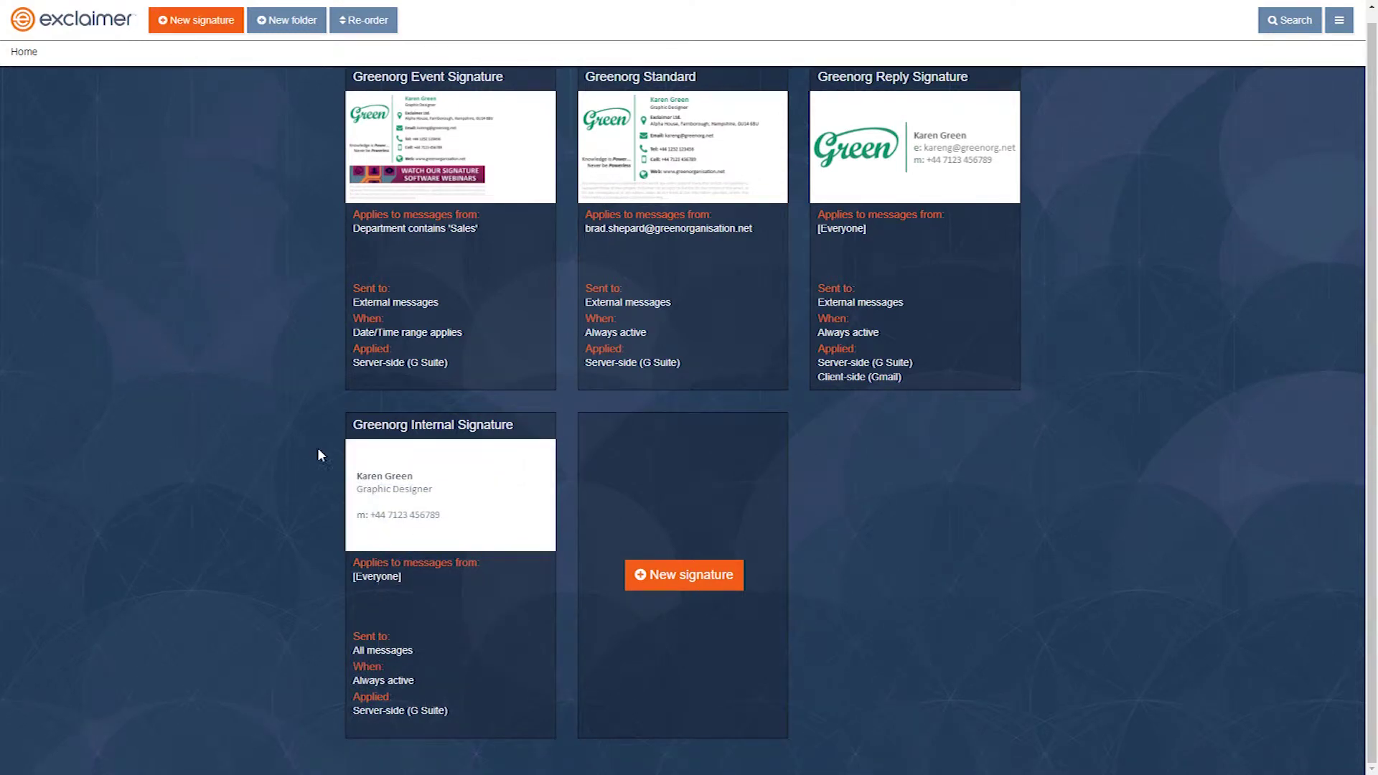
{"action": "mouse_move", "coordinate": [388, 459]}
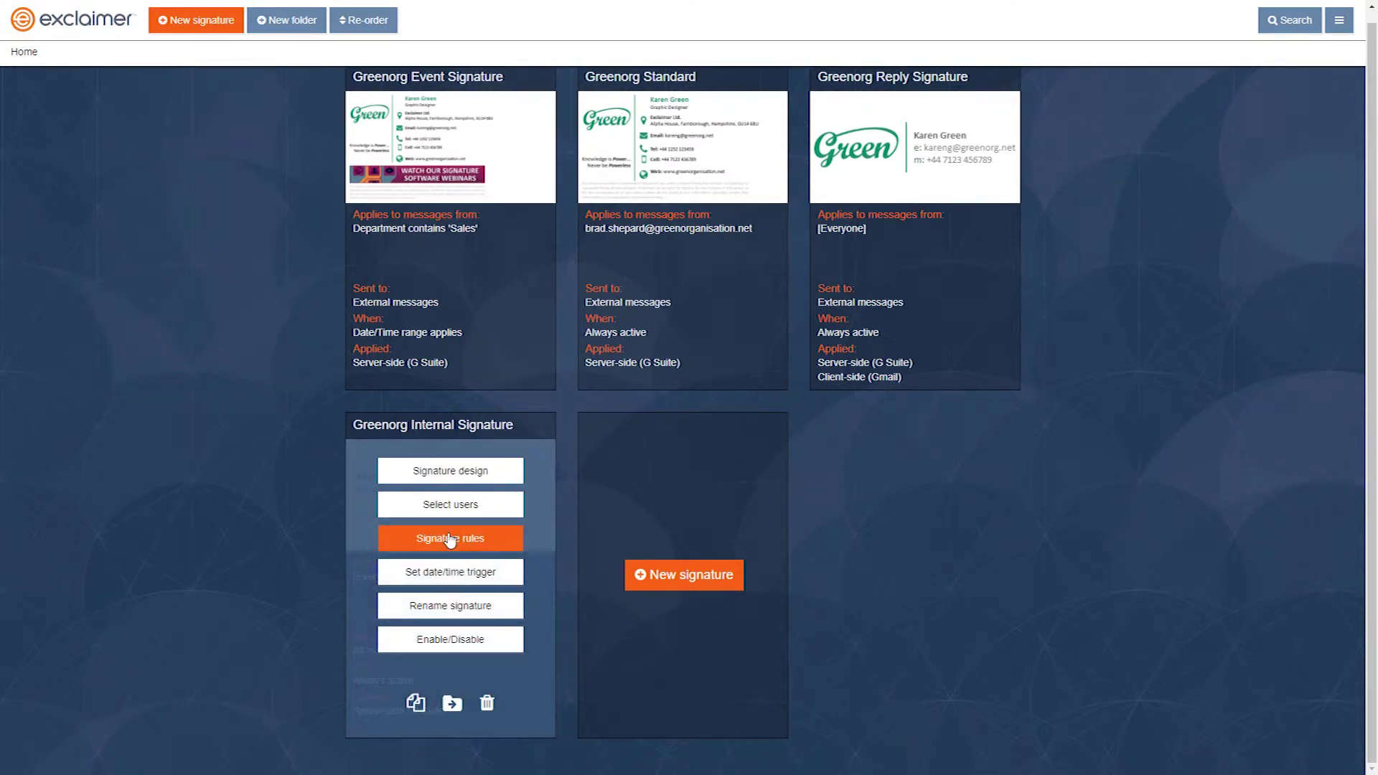
{"action": "left_click", "coordinate": [450, 540]}
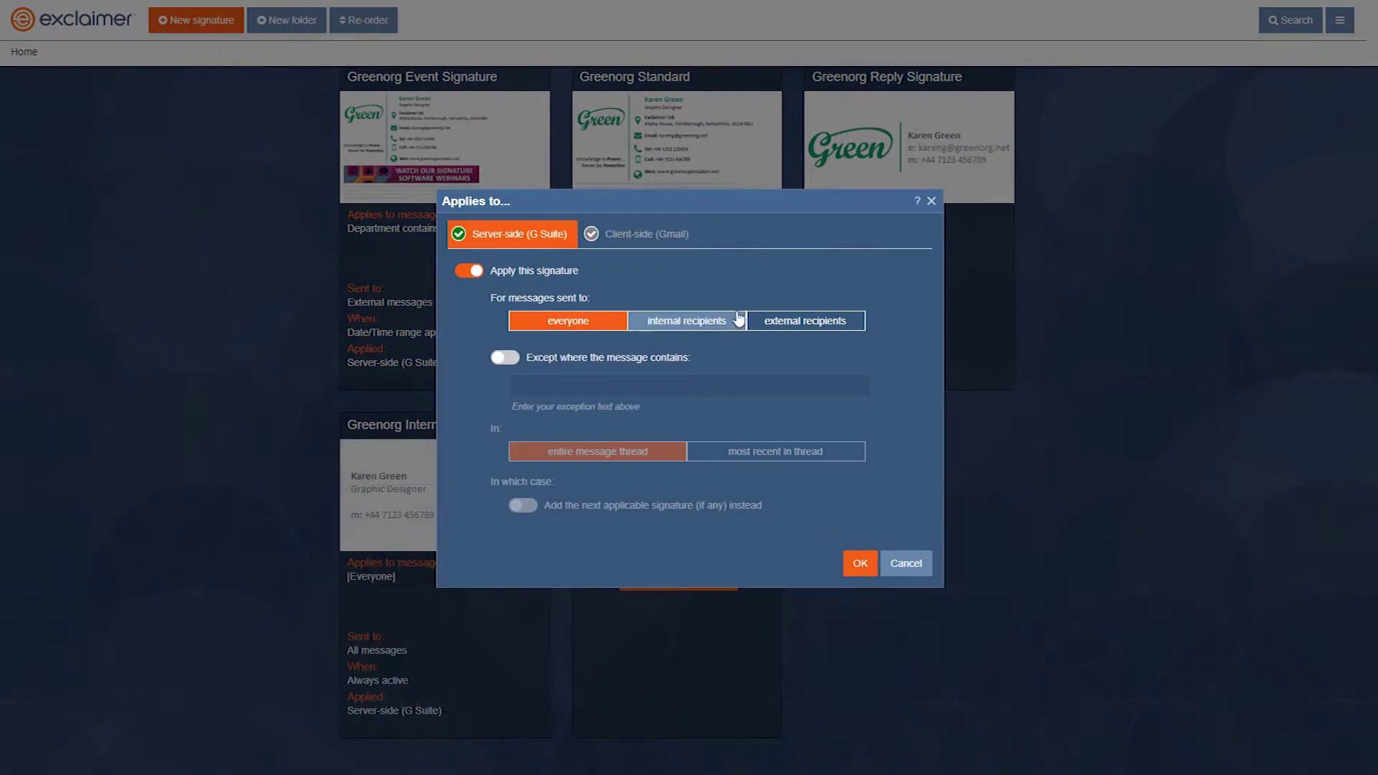
{"action": "left_click", "coordinate": [718, 329]}
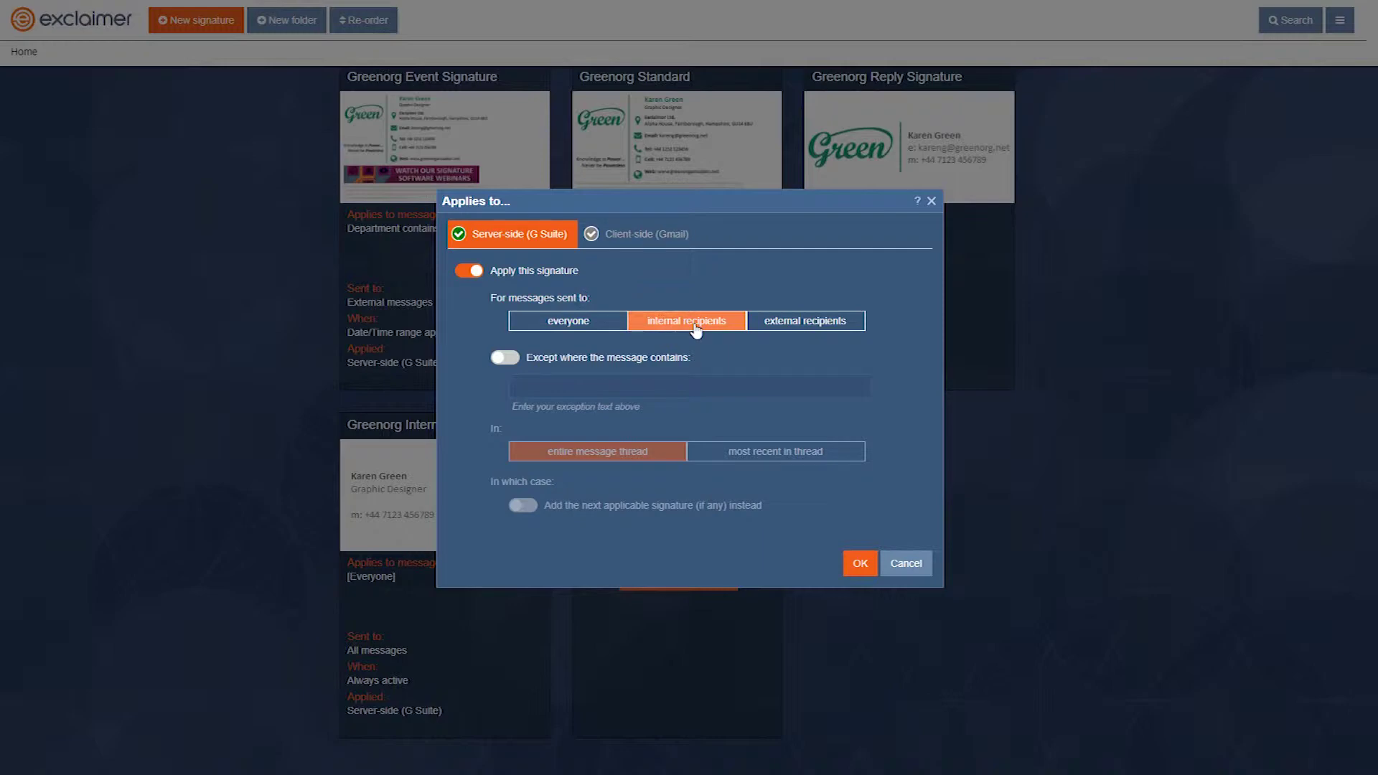
{"action": "left_click", "coordinate": [864, 564]}
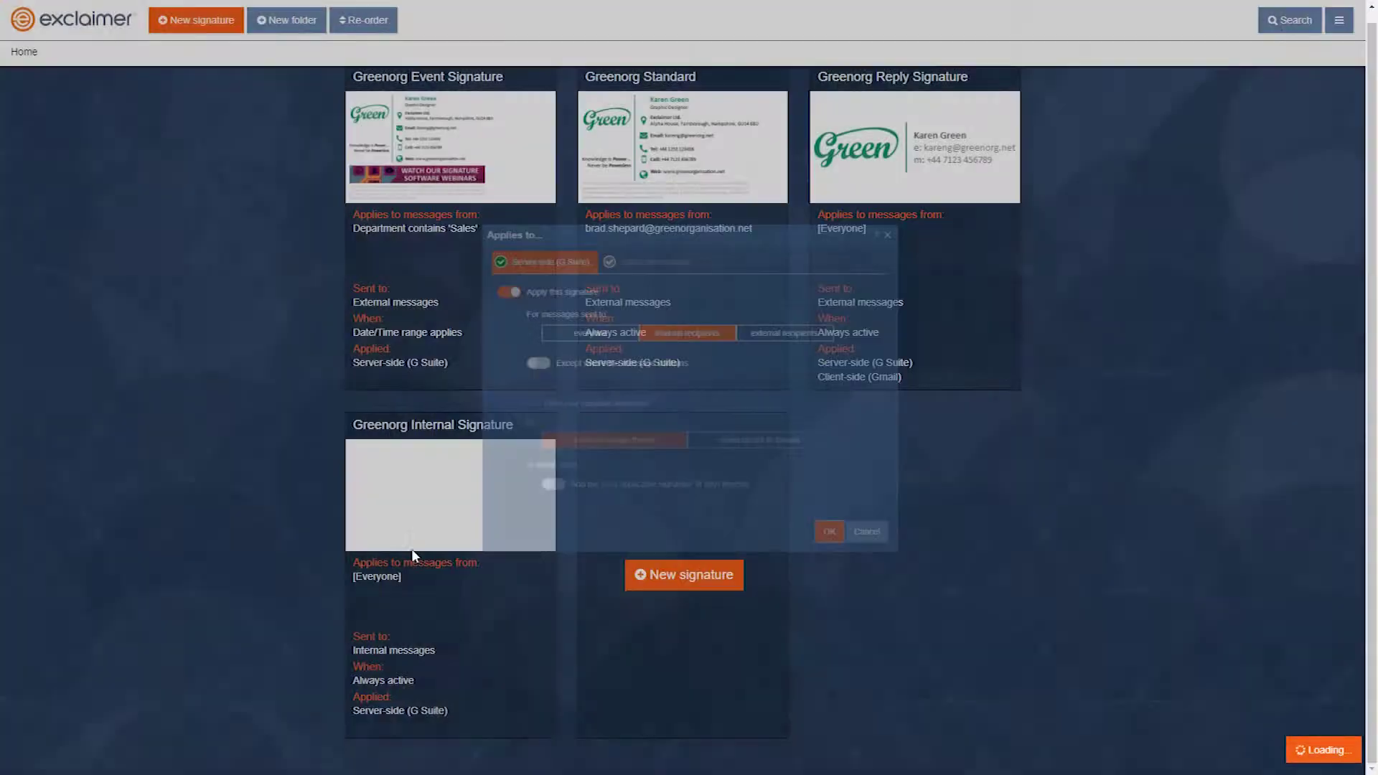
{"action": "mouse_move", "coordinate": [434, 502]}
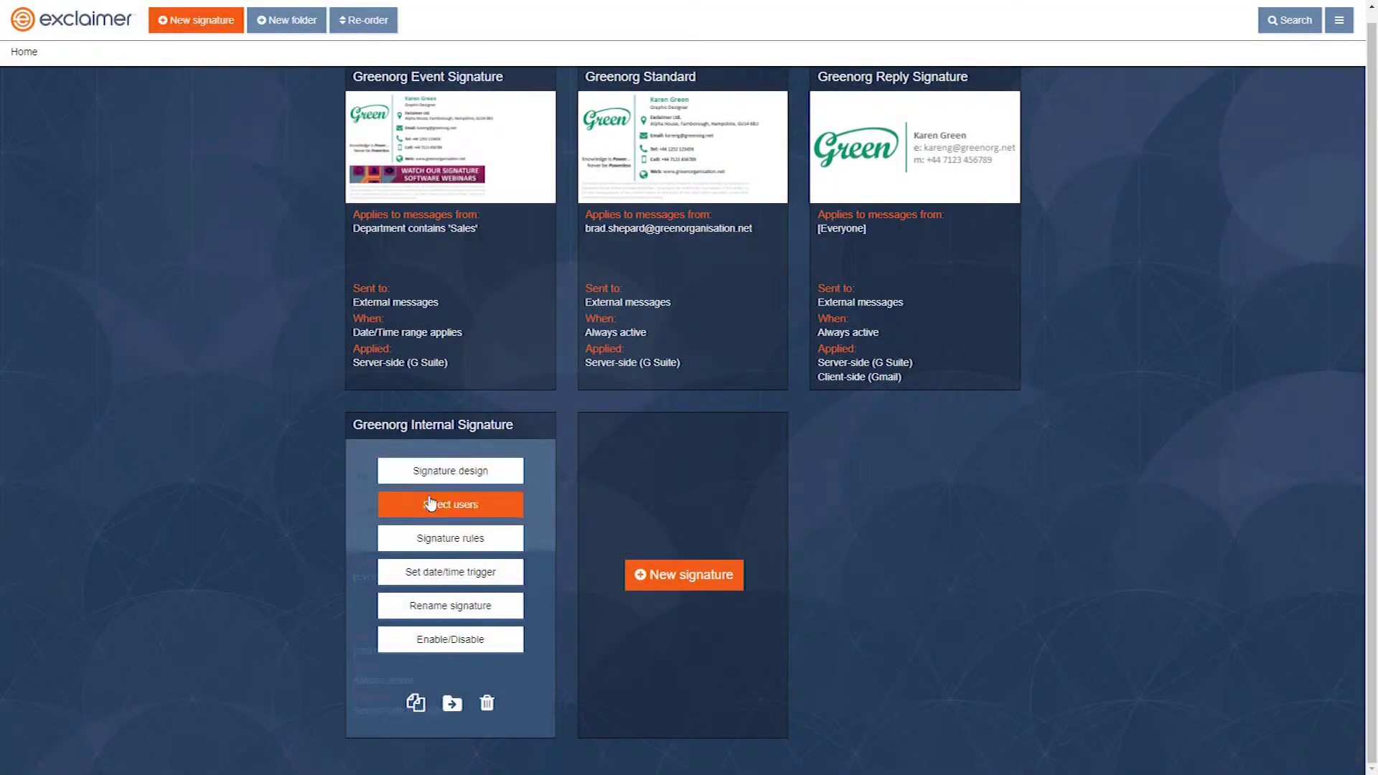
{"action": "mouse_move", "coordinate": [467, 143]}
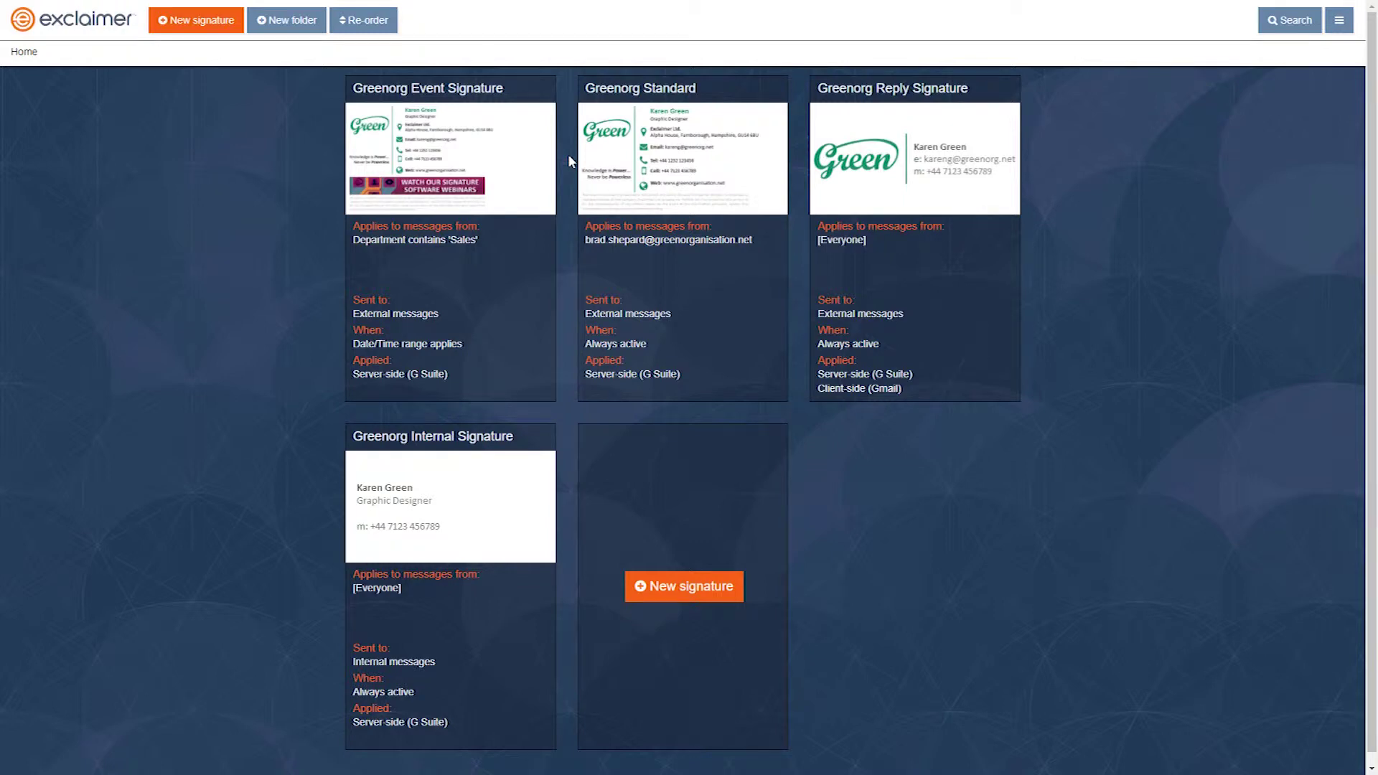
{"action": "mouse_move", "coordinate": [910, 147]}
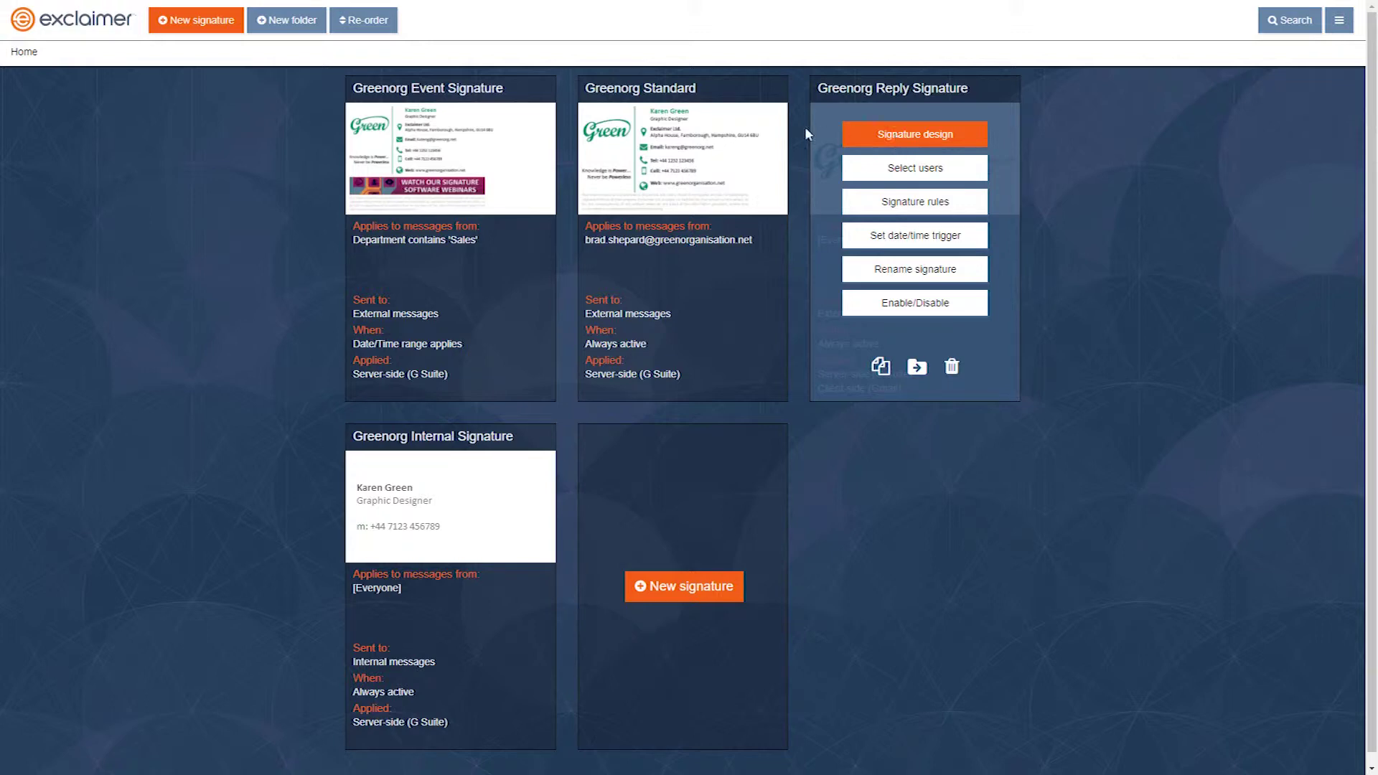
Copy the opening line of the disclaimer in the Event Signature design
{"action": "left_click", "coordinate": [481, 136]}
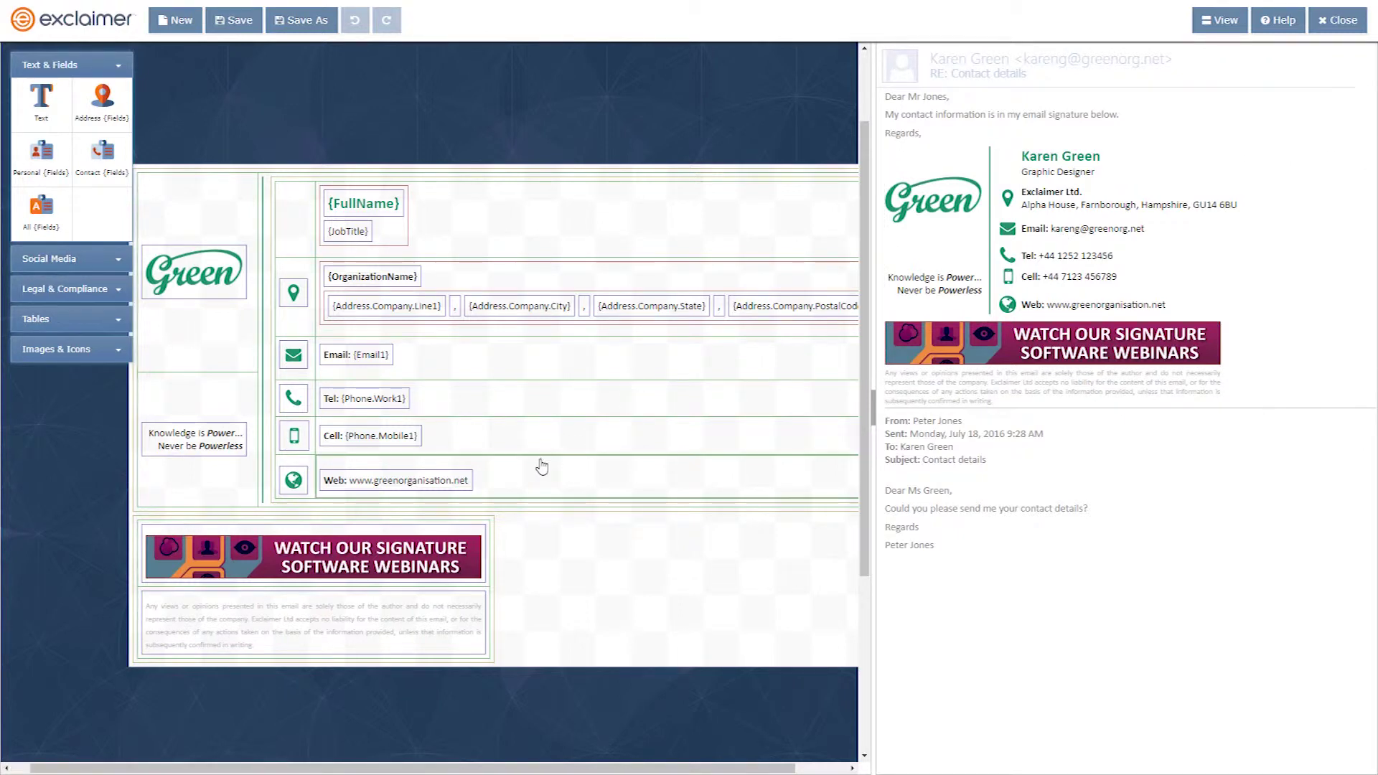
{"action": "scroll", "coordinate": [517, 431], "scroll_direction": "down", "scroll_amount": 1}
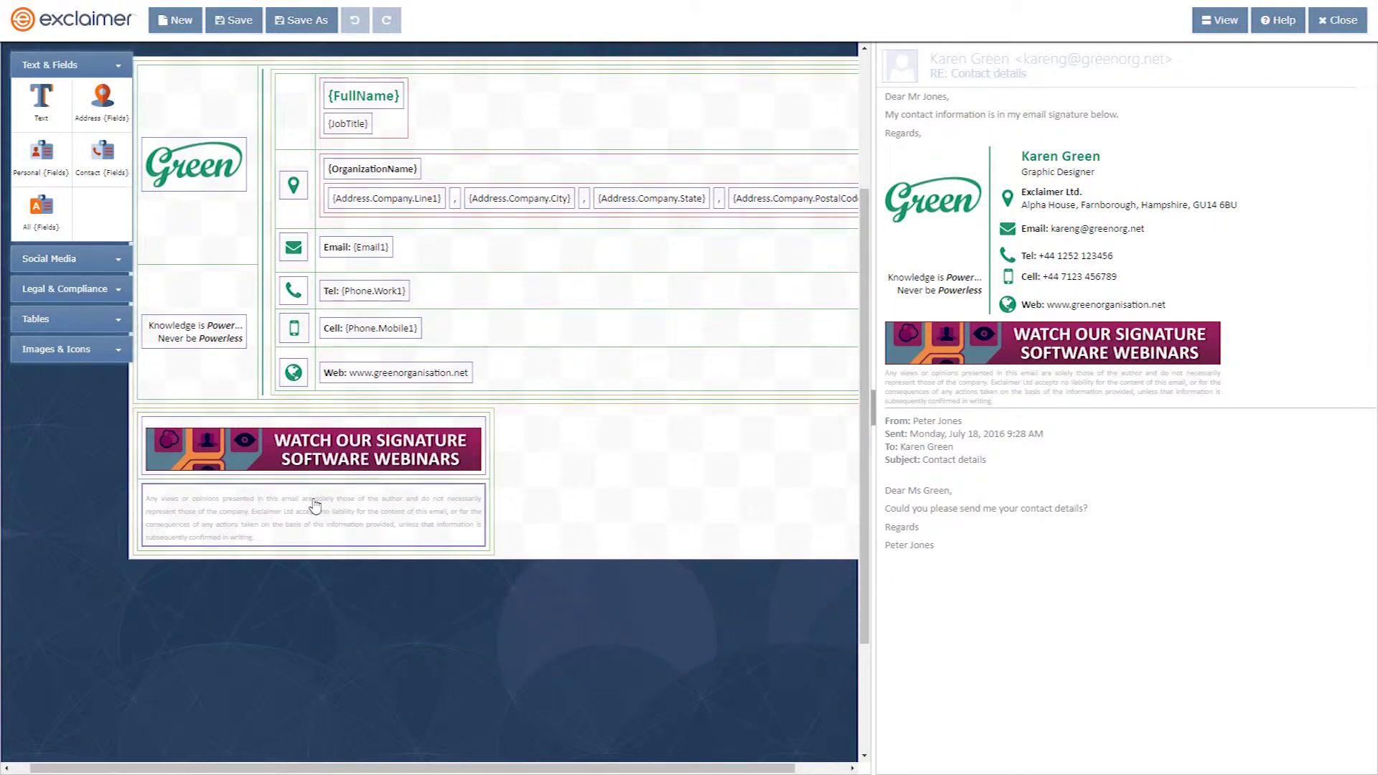
{"action": "double_click", "coordinate": [314, 507]}
{"action": "left_click", "coordinate": [338, 429]}
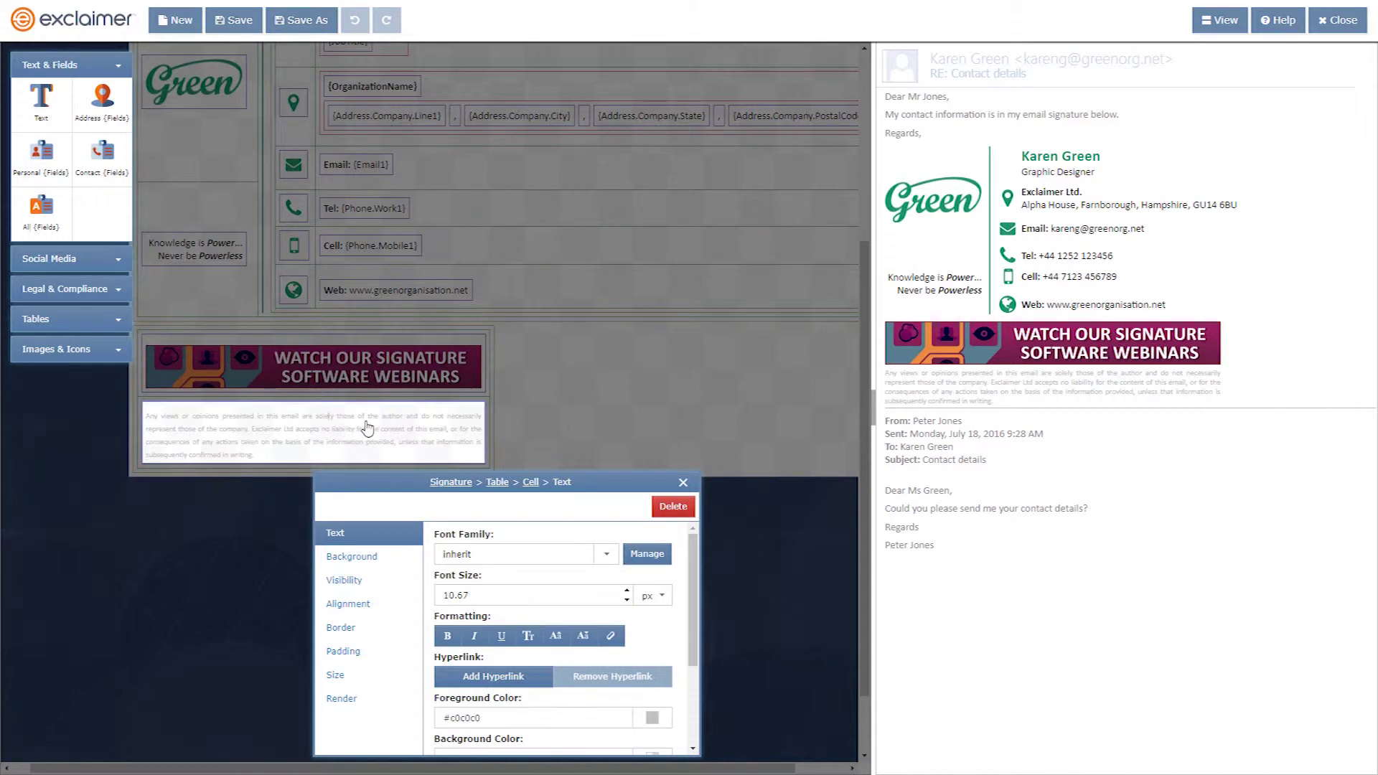
{"action": "left_click_drag", "start_coordinate": [380, 421], "coordinate": [148, 420]}
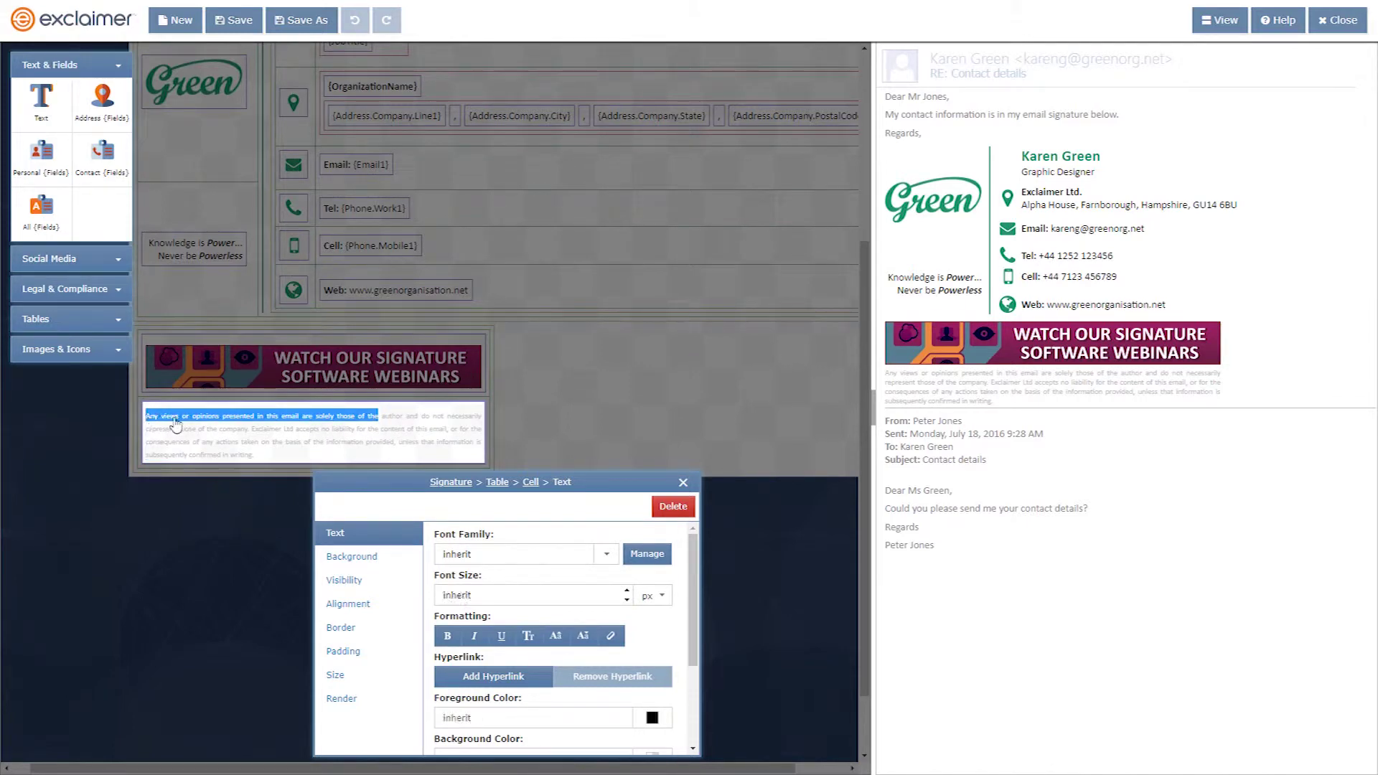
{"action": "right_click", "coordinate": [224, 425]}
{"action": "left_click", "coordinate": [244, 441]}
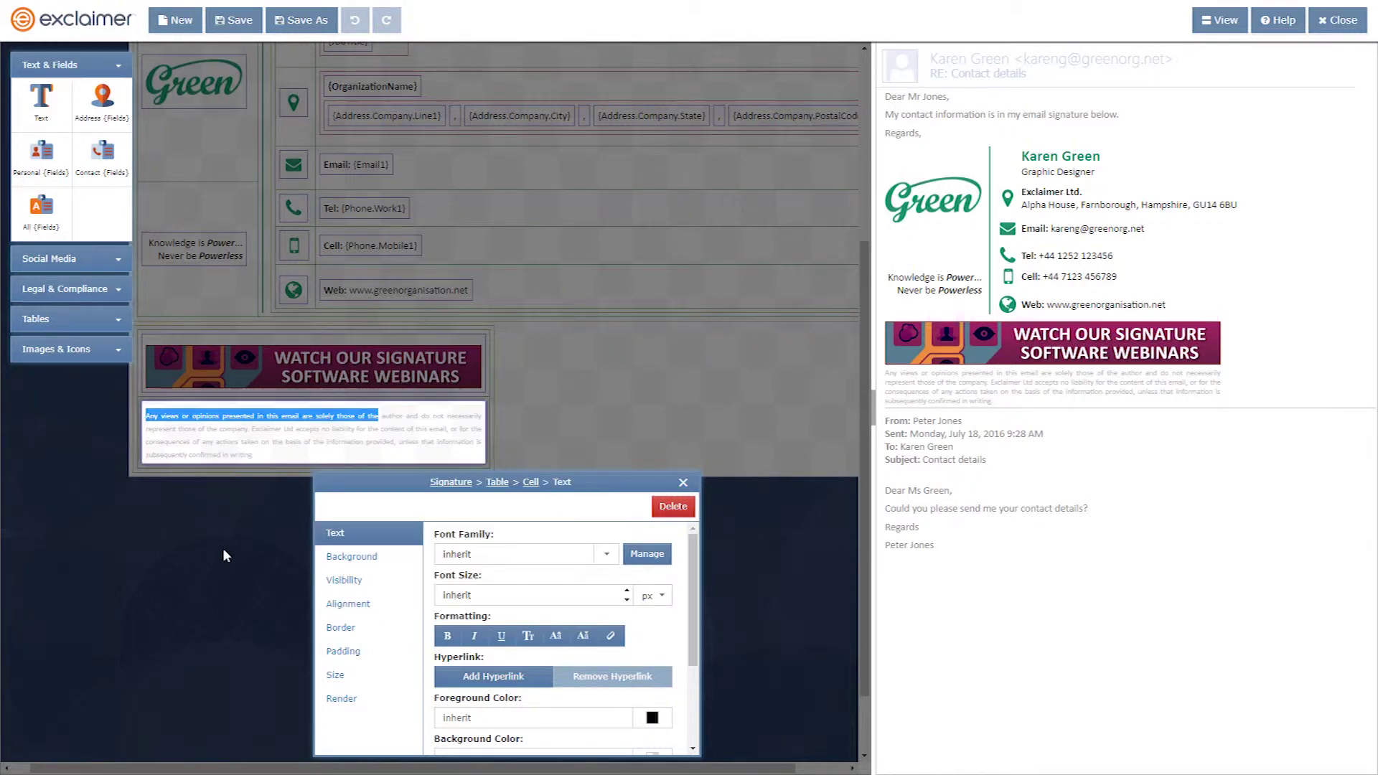
Close the signature editor without saving changes
{"action": "scroll", "coordinate": [237, 546], "scroll_direction": "up", "scroll_amount": 4}
{"action": "left_click", "coordinate": [1337, 20]}
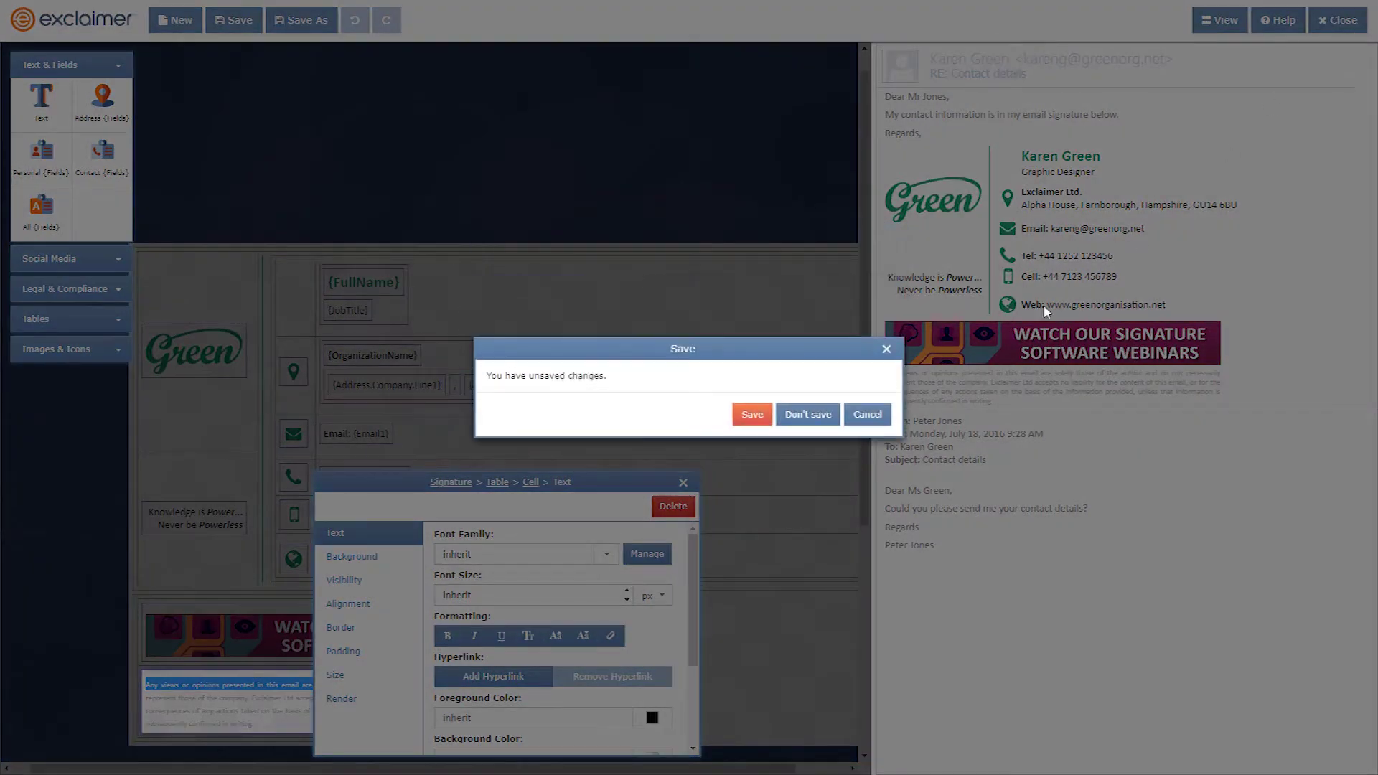
{"action": "left_click", "coordinate": [814, 415]}
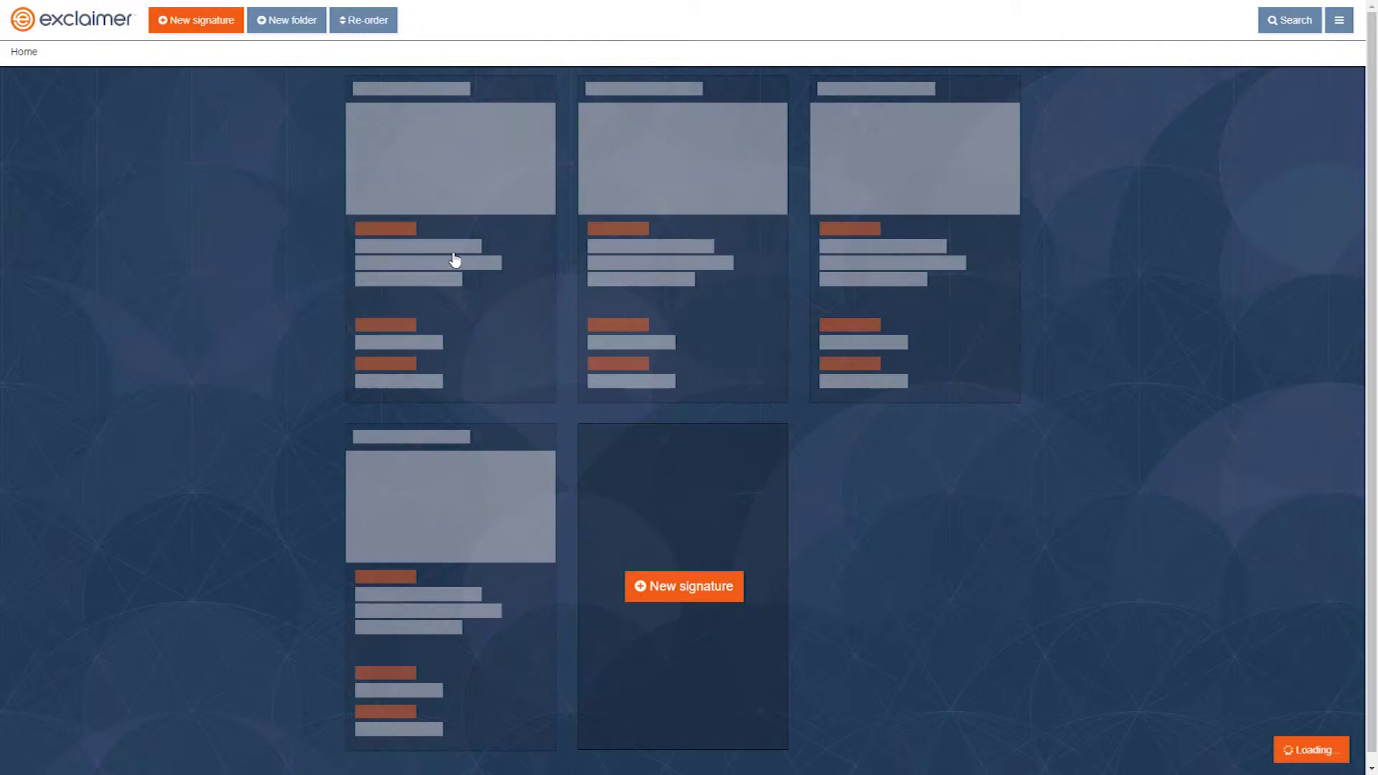
Add an Event Signature exception for messages containing the pasted 'Any views or opinions presented in this email' text
{"action": "mouse_move", "coordinate": [452, 247]}
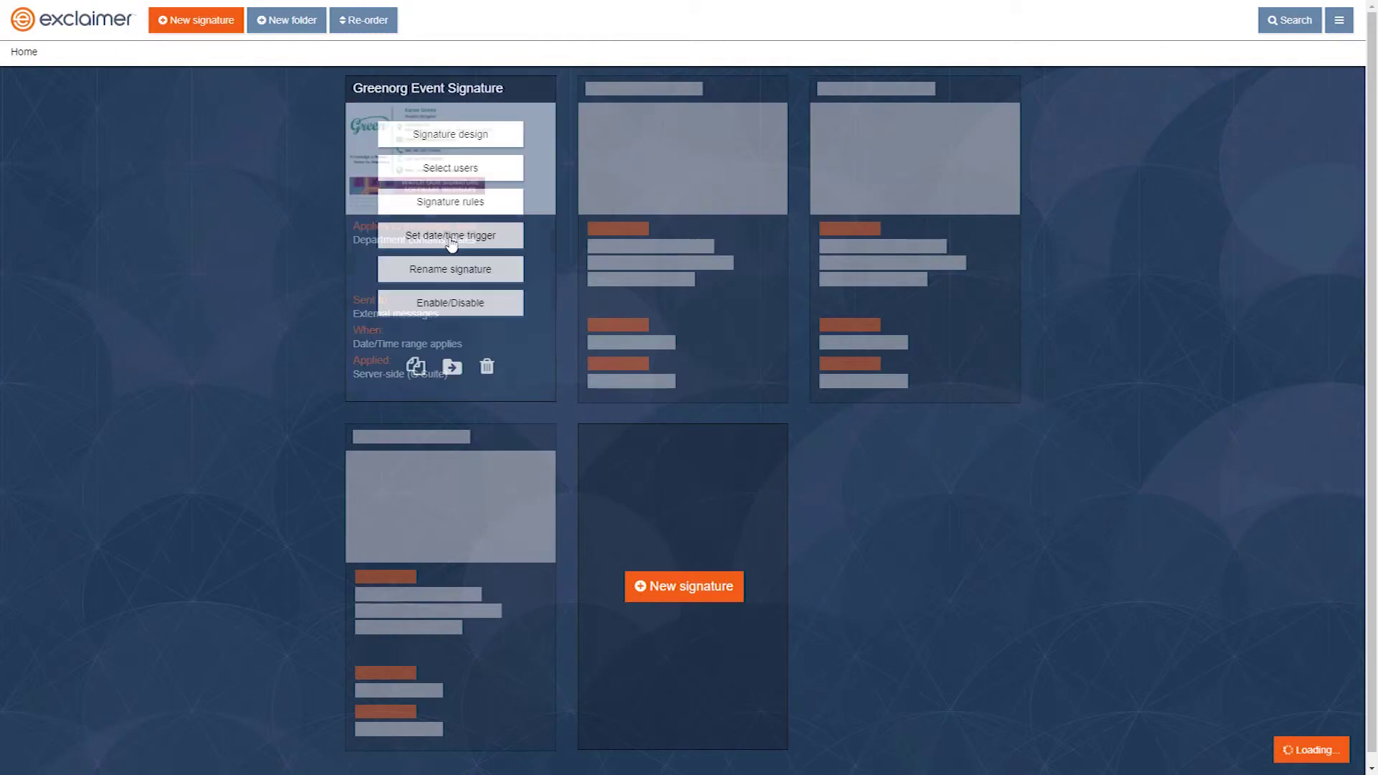
{"action": "left_click", "coordinate": [446, 202]}
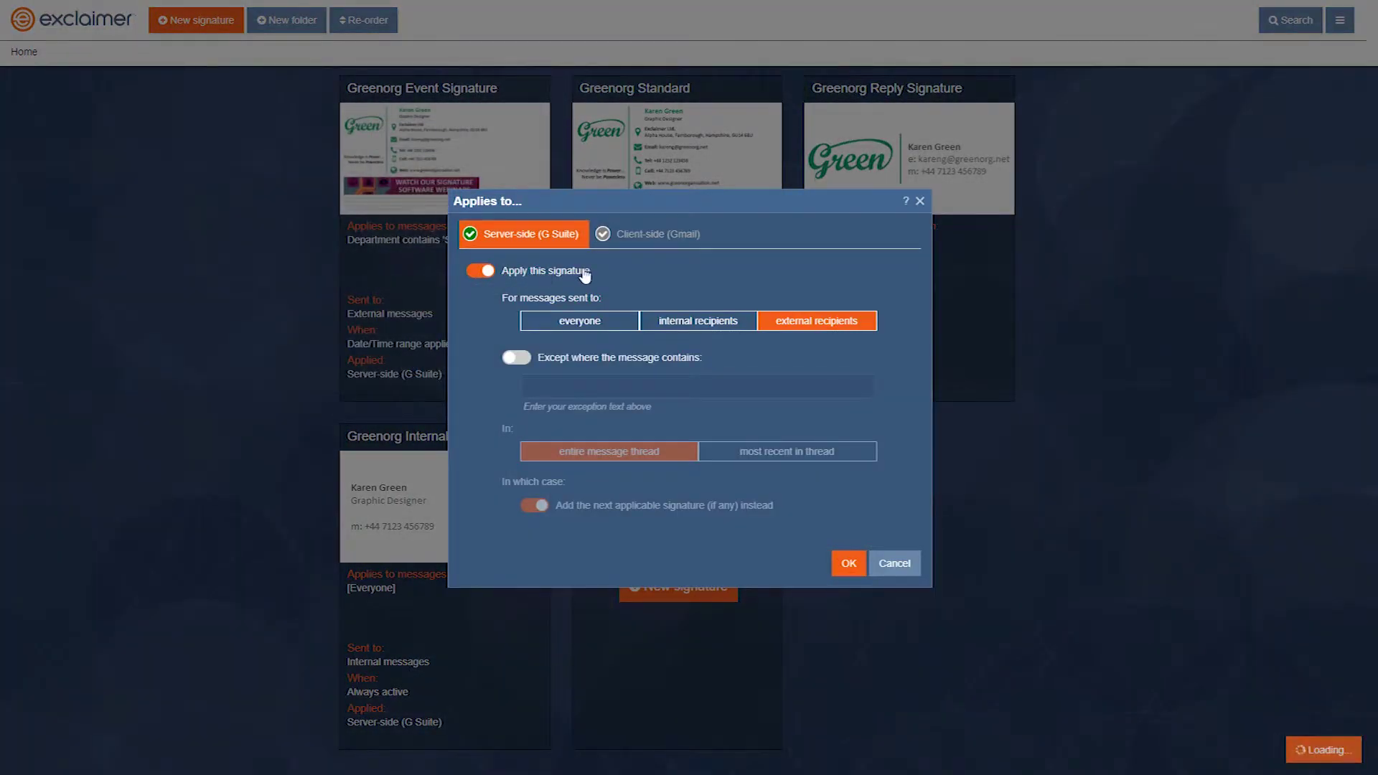
{"action": "left_click", "coordinate": [512, 359]}
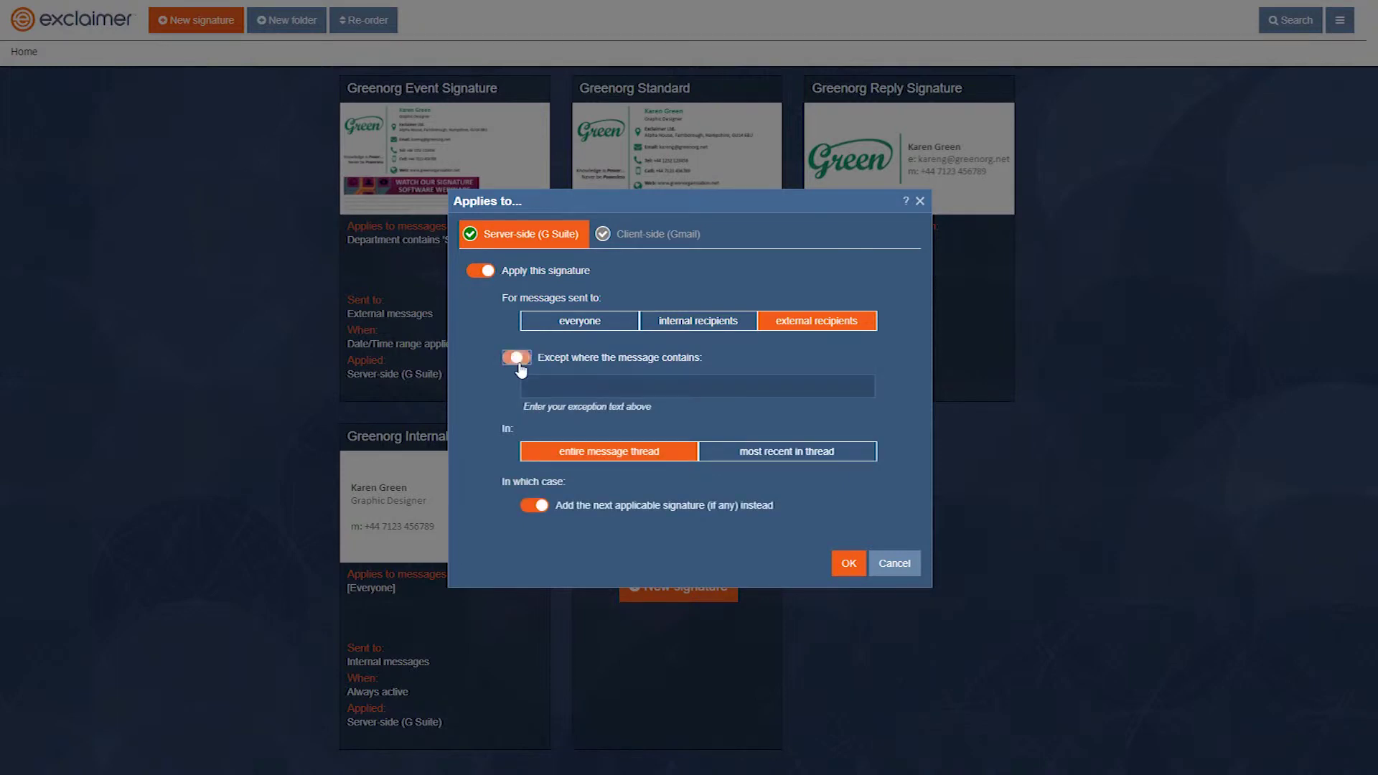
{"action": "left_click", "coordinate": [557, 382]}
{"action": "key", "text": "ctrl+v"}
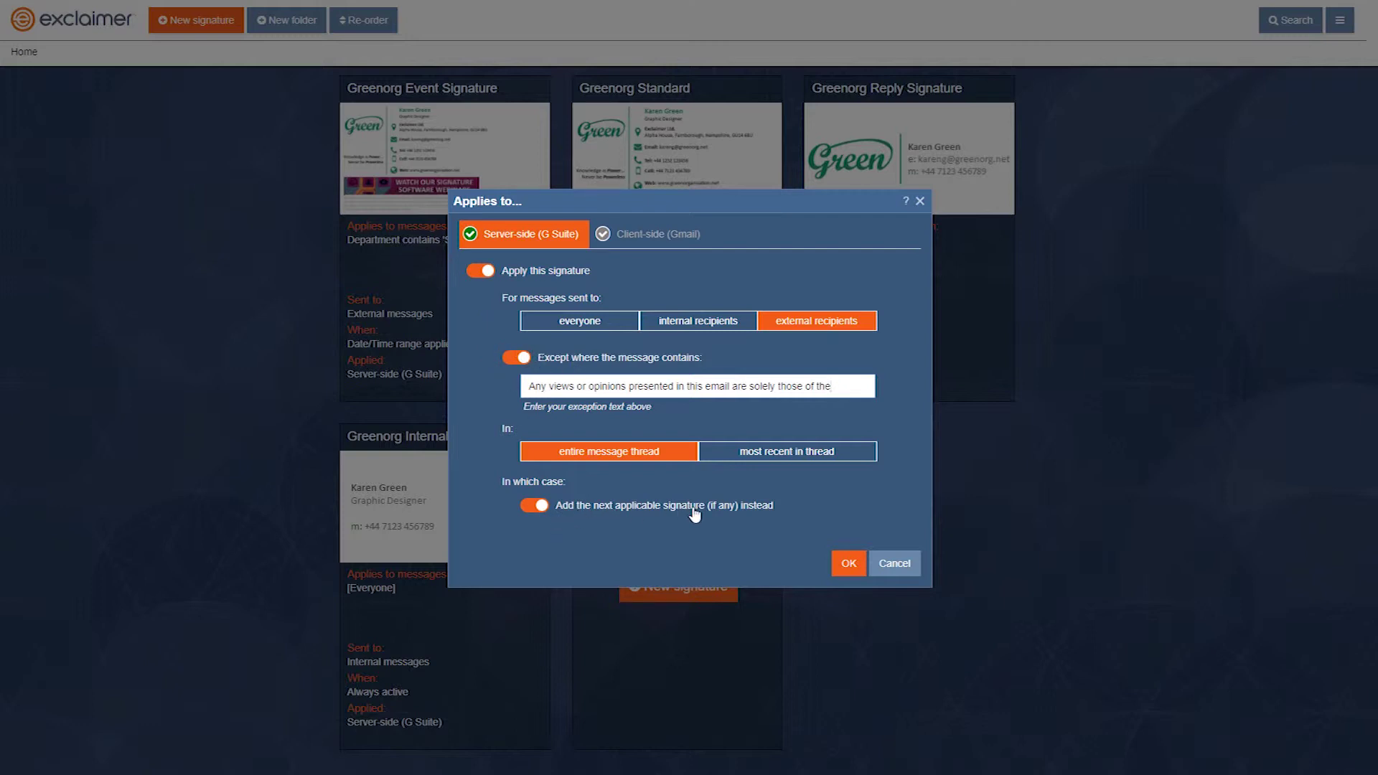
{"action": "left_click", "coordinate": [854, 564]}
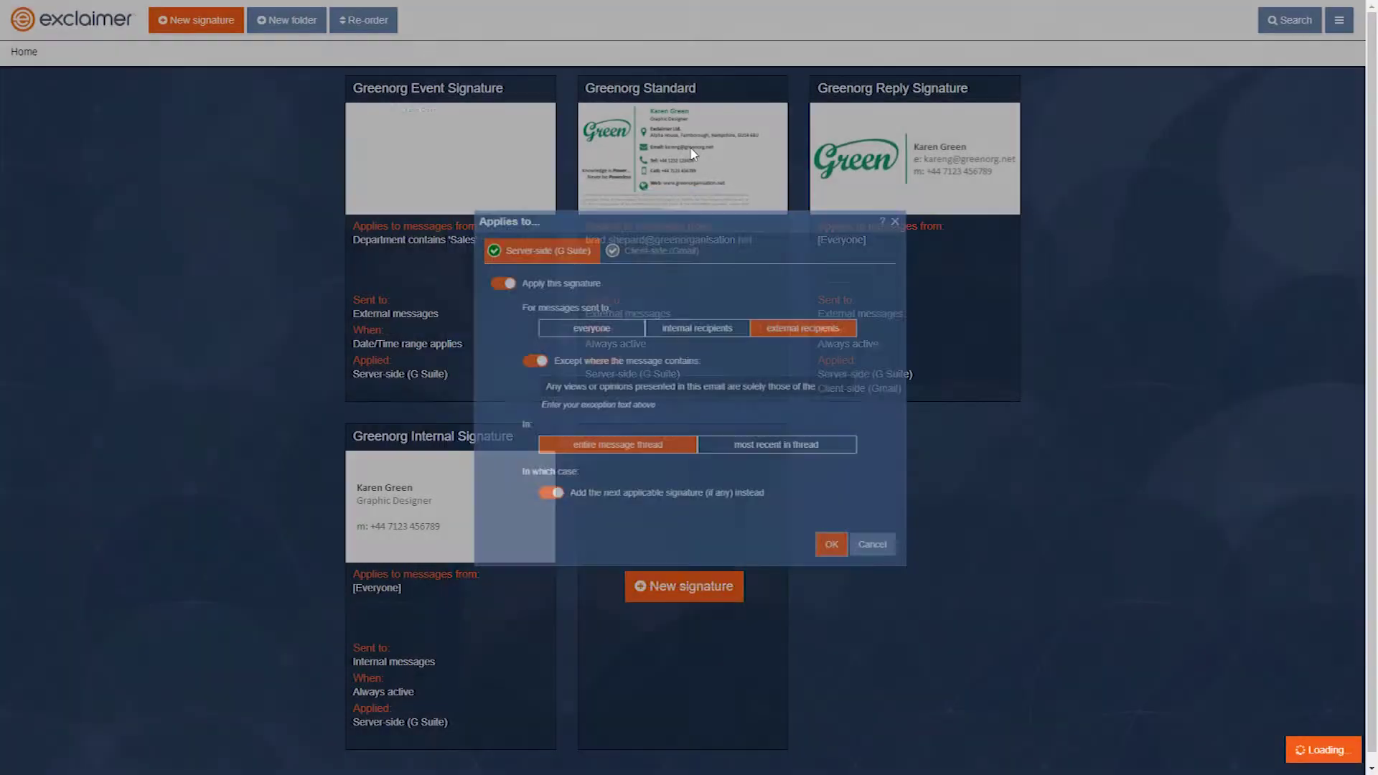
{"action": "mouse_move", "coordinate": [675, 143]}
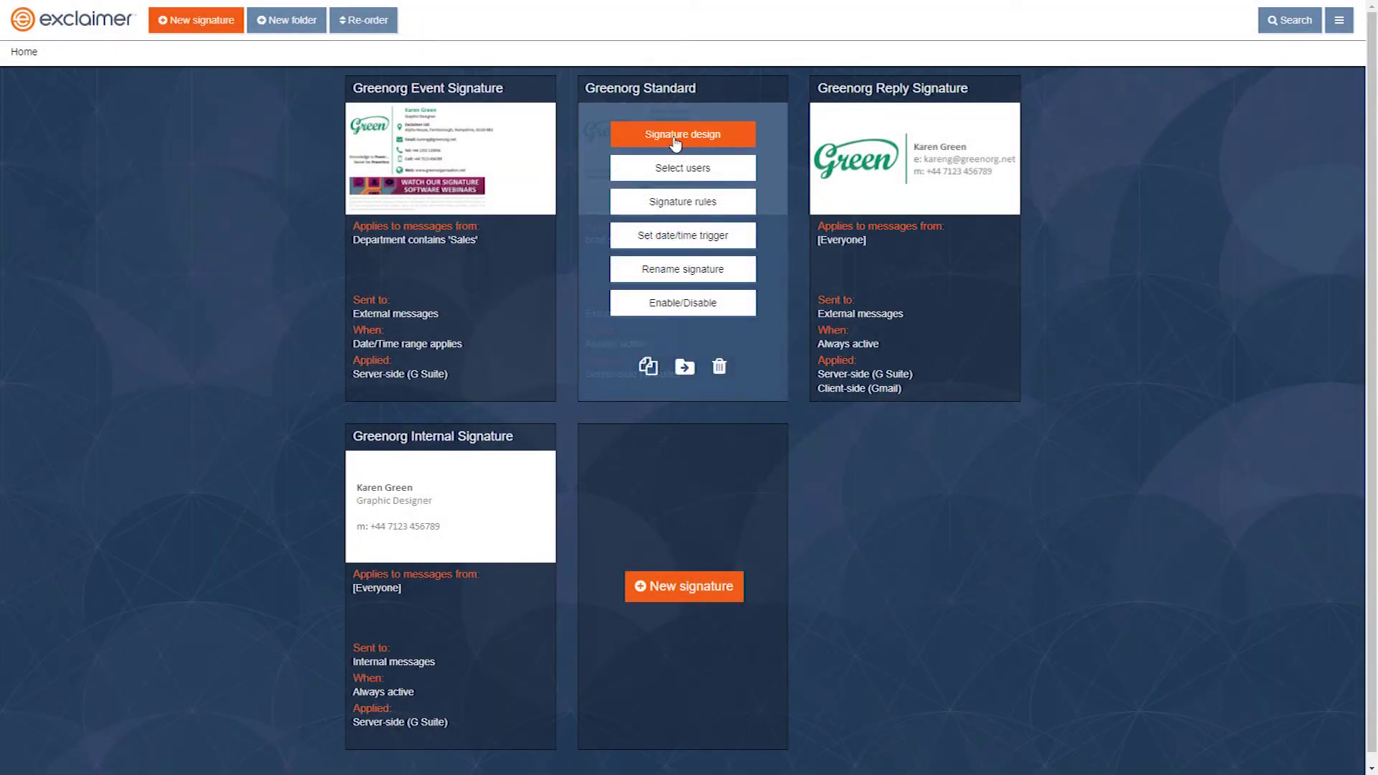
Add the pasted disclaimer-text exception to Greenorg Standard's rules, keeping 'Add the next applicable signature' on
{"action": "left_click", "coordinate": [669, 200]}
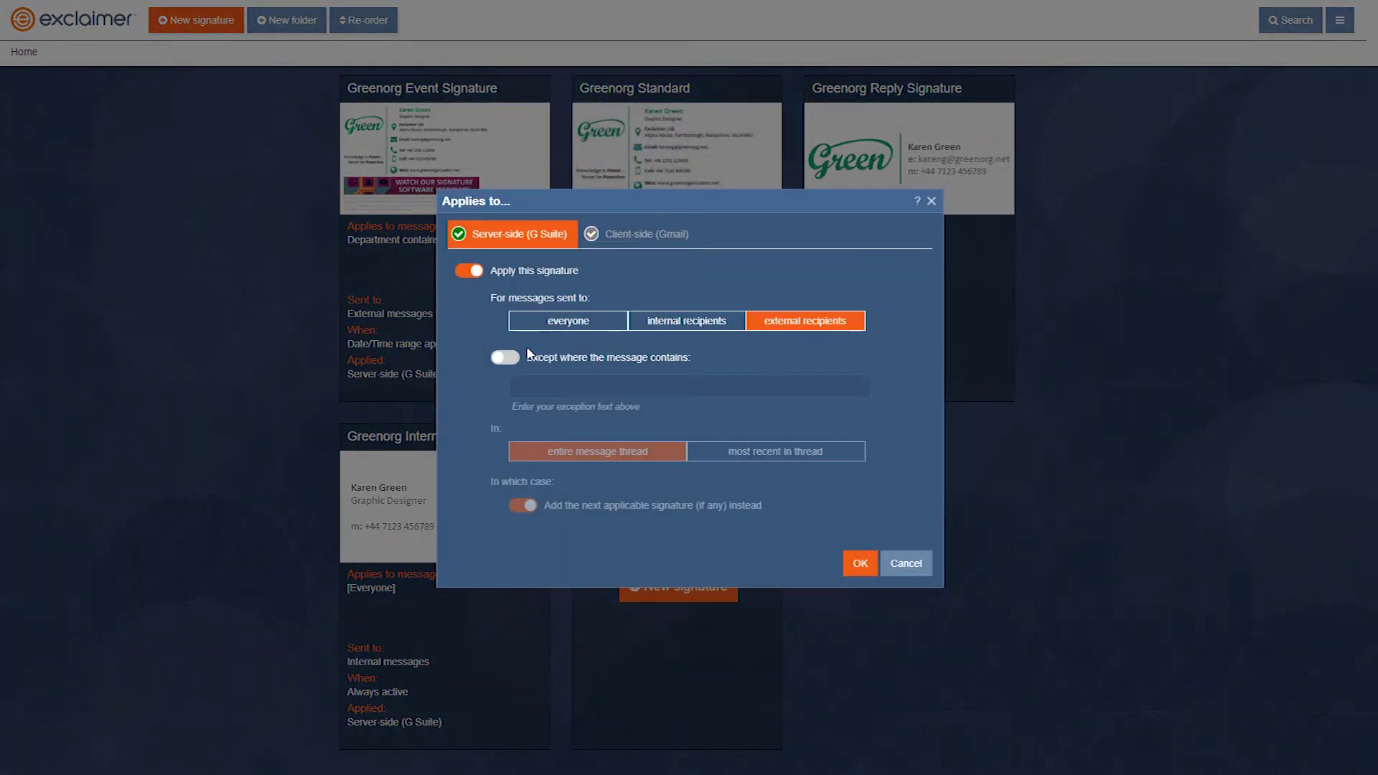
{"action": "left_click", "coordinate": [507, 356]}
{"action": "left_click", "coordinate": [539, 382]}
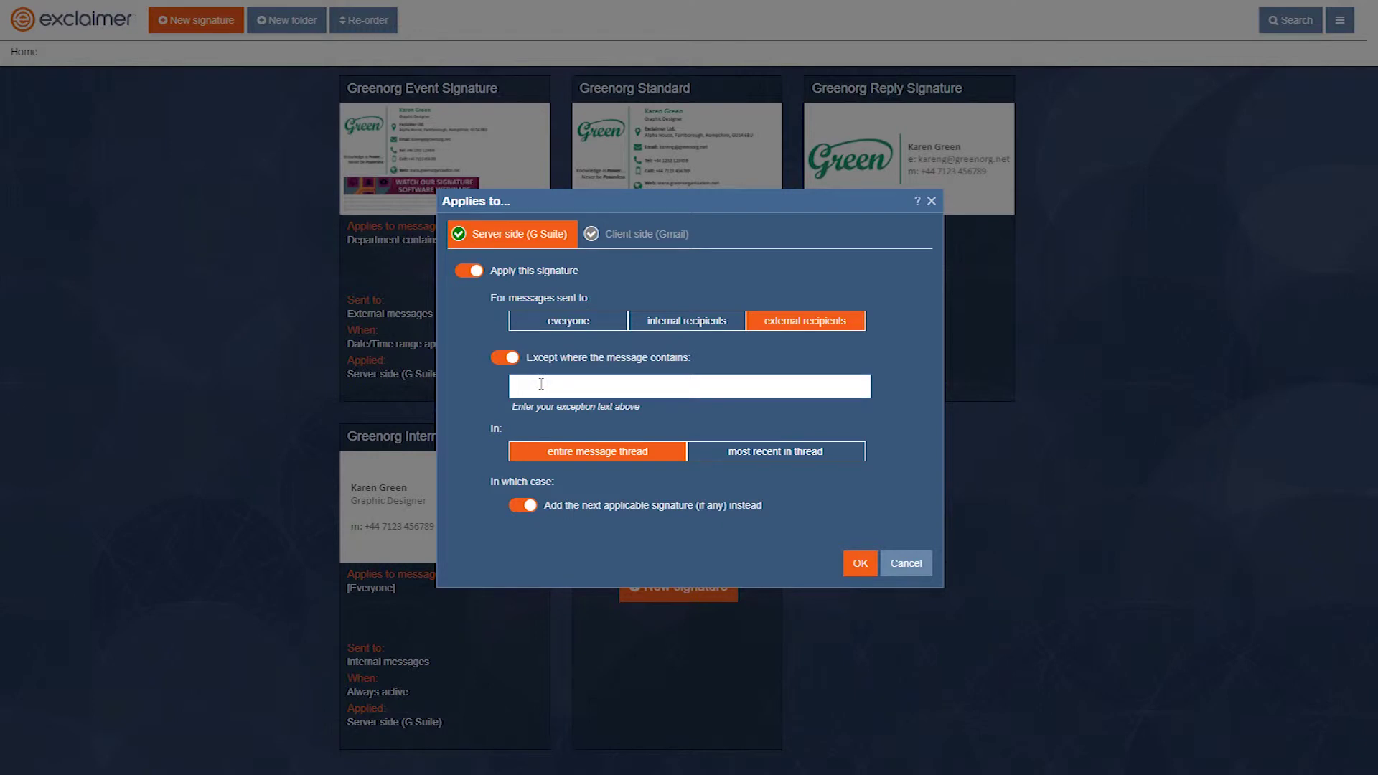
{"action": "type", "text": "Any views or opinions presented in this email are solely those of the"}
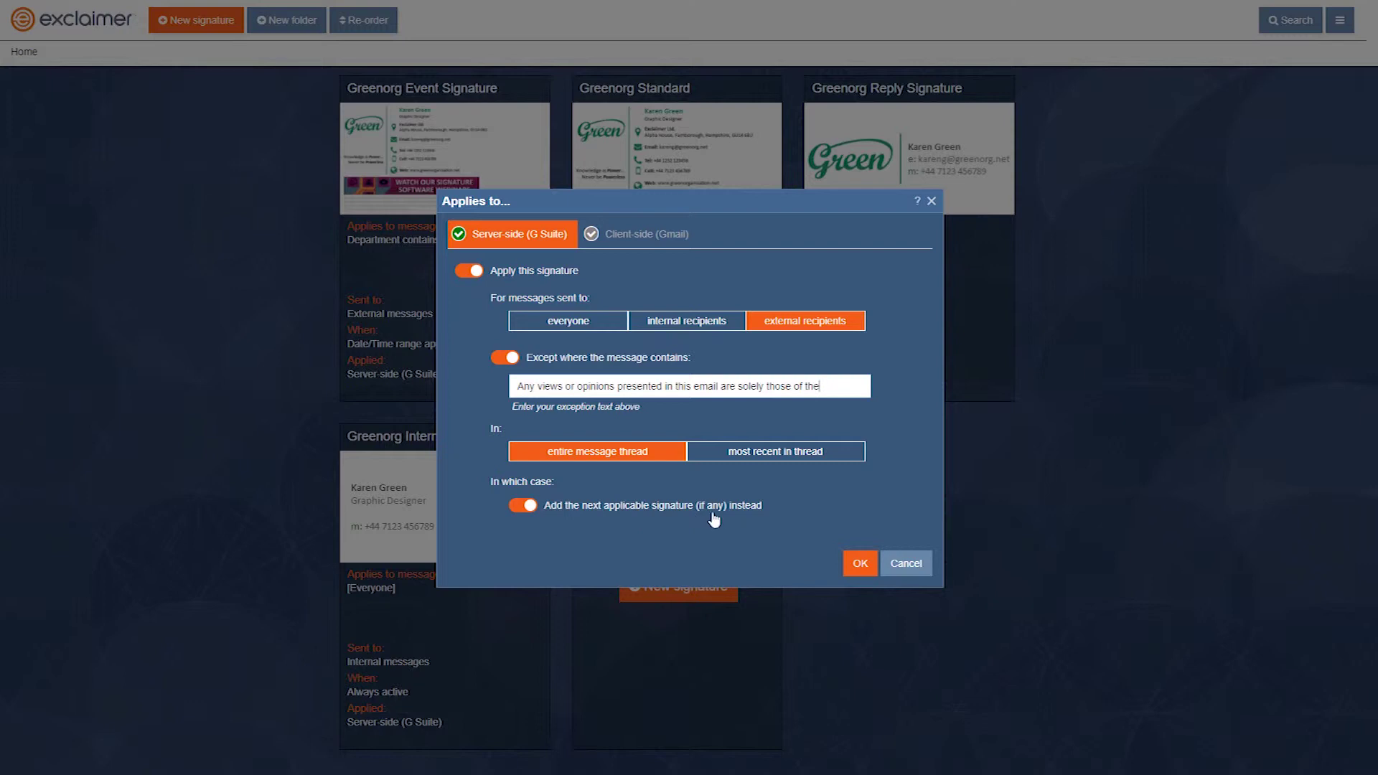
{"action": "left_click", "coordinate": [531, 507]}
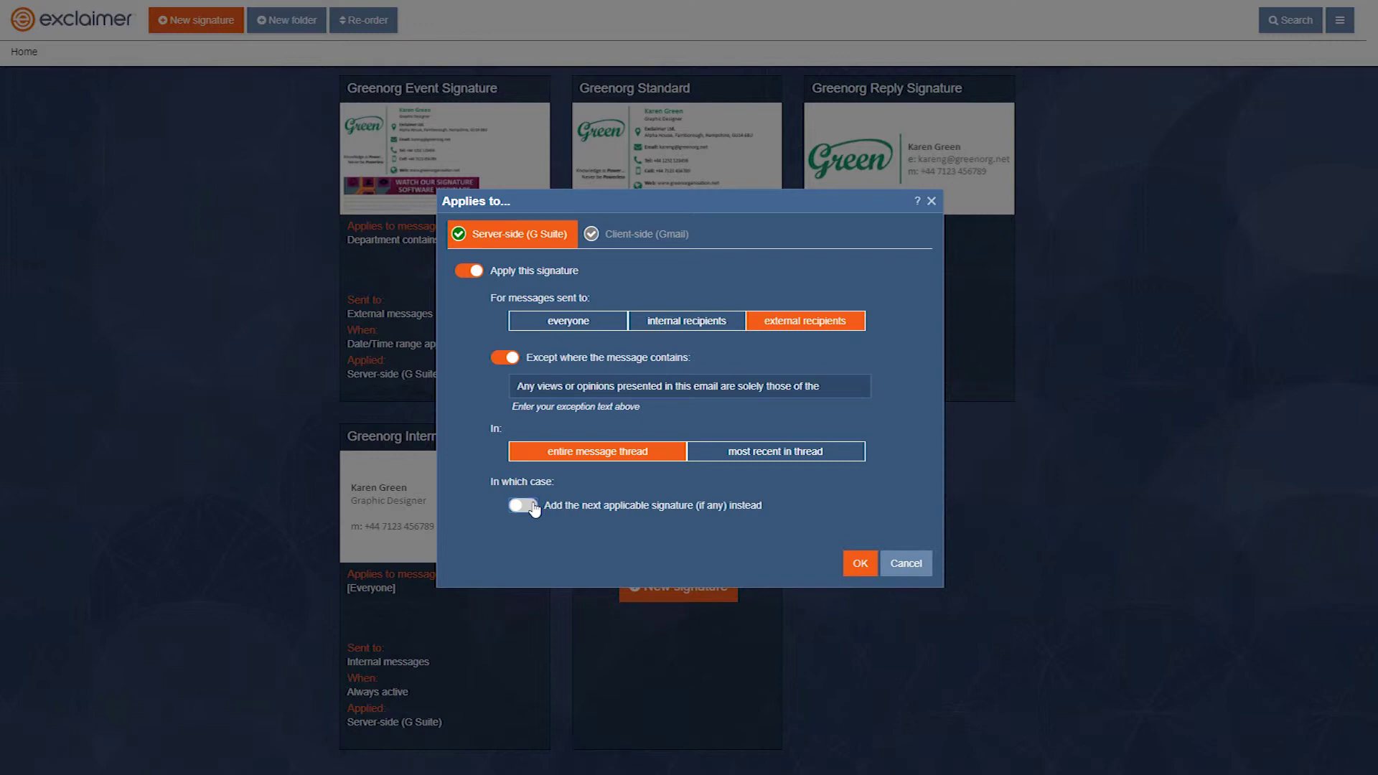
{"action": "left_click", "coordinate": [533, 507]}
{"action": "left_click", "coordinate": [853, 575]}
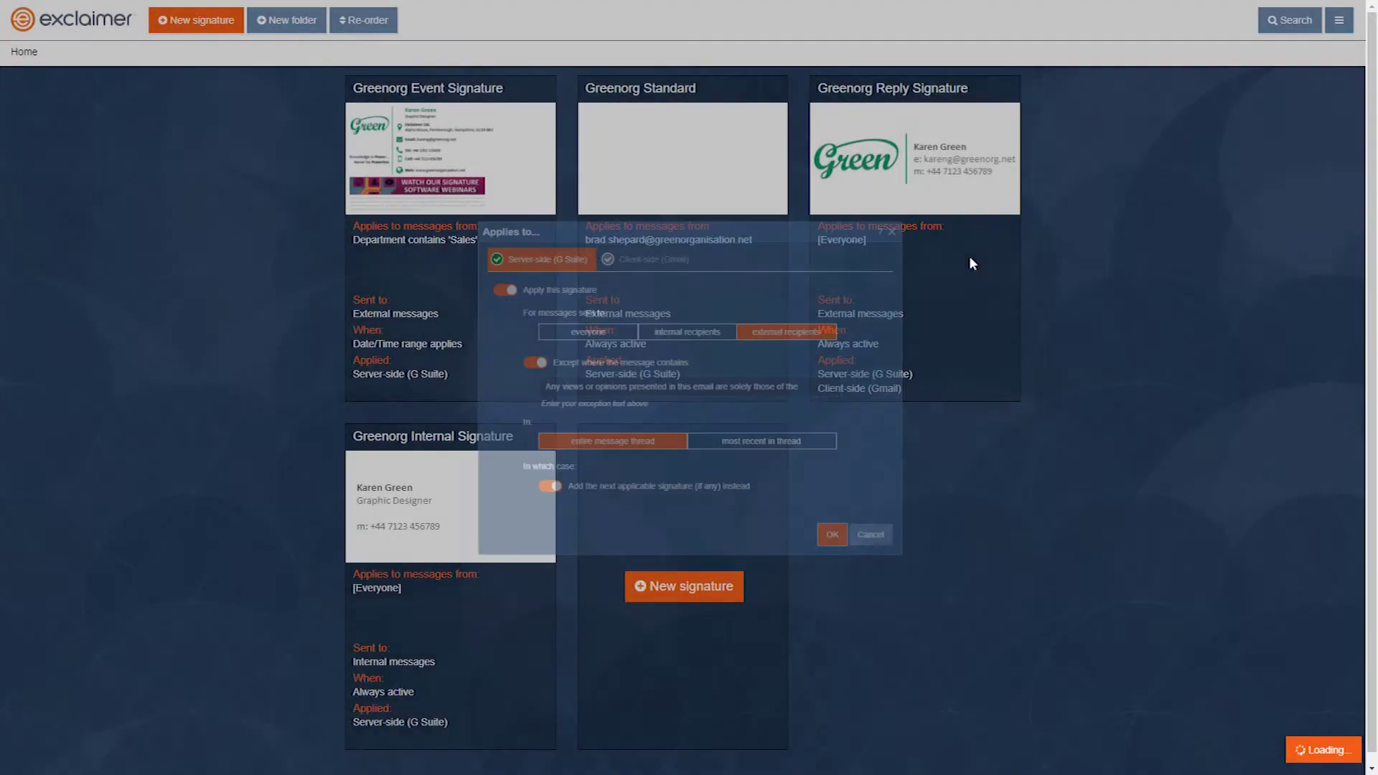
{"action": "mouse_move", "coordinate": [969, 255]}
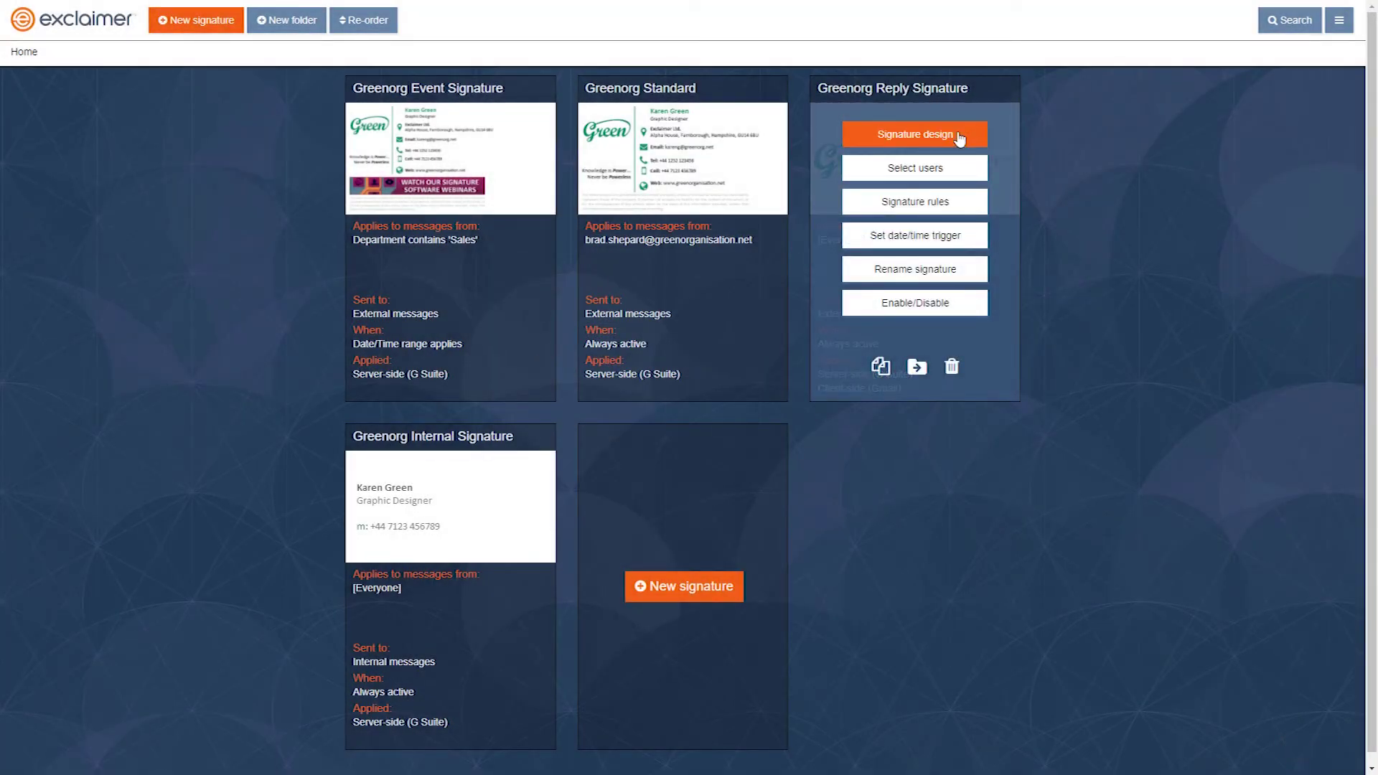
Reopen the Greenorg Event Signature's rules and confirm the disclaimer exception with next-signature fallback
{"action": "mouse_move", "coordinate": [499, 107]}
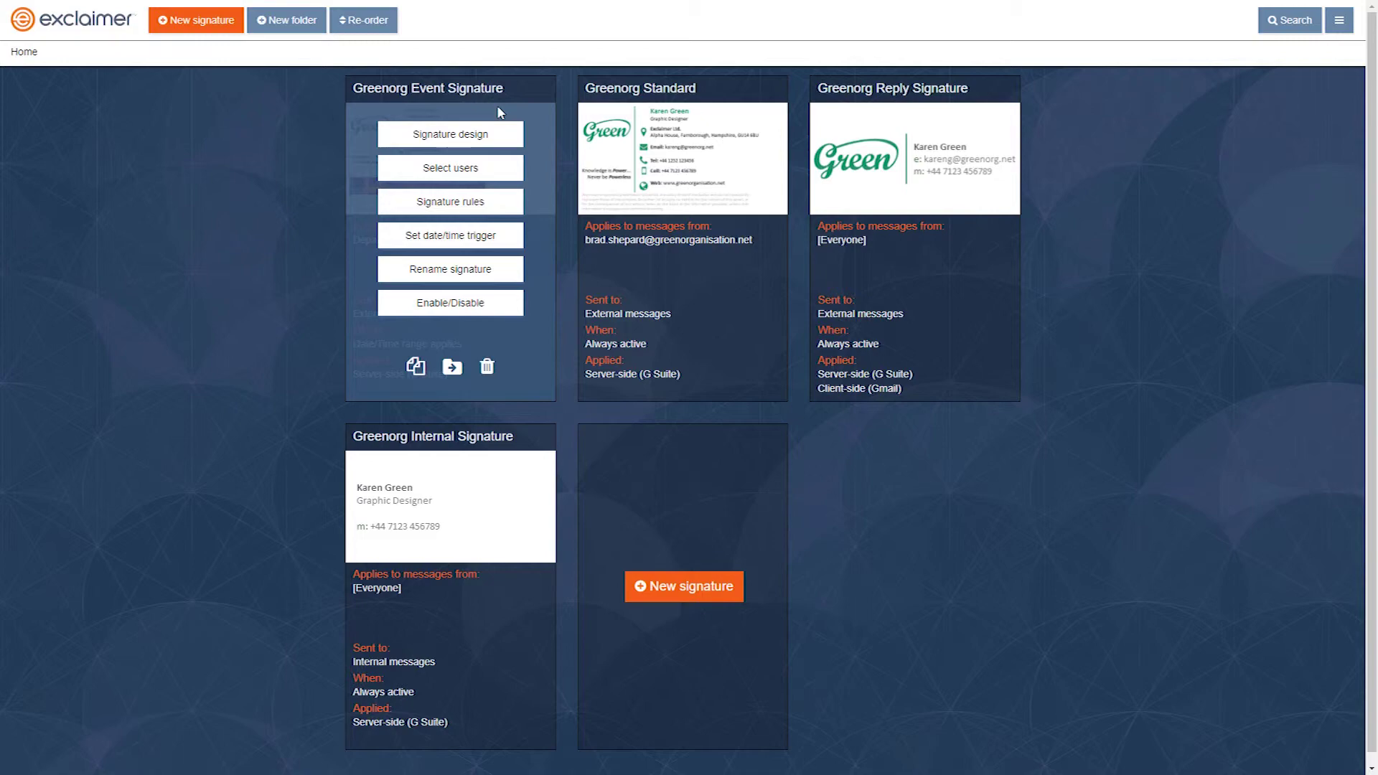
{"action": "left_click", "coordinate": [497, 212]}
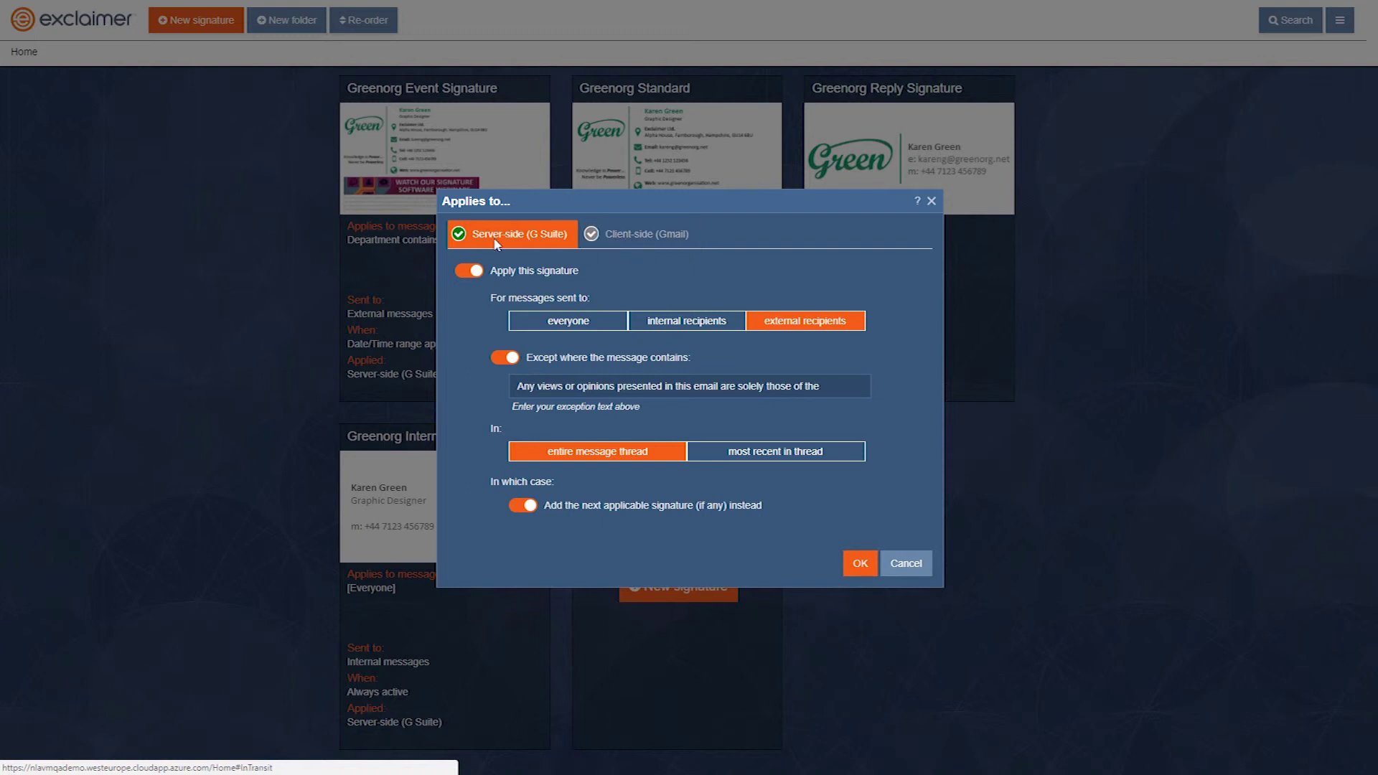
{"action": "left_click", "coordinate": [859, 565]}
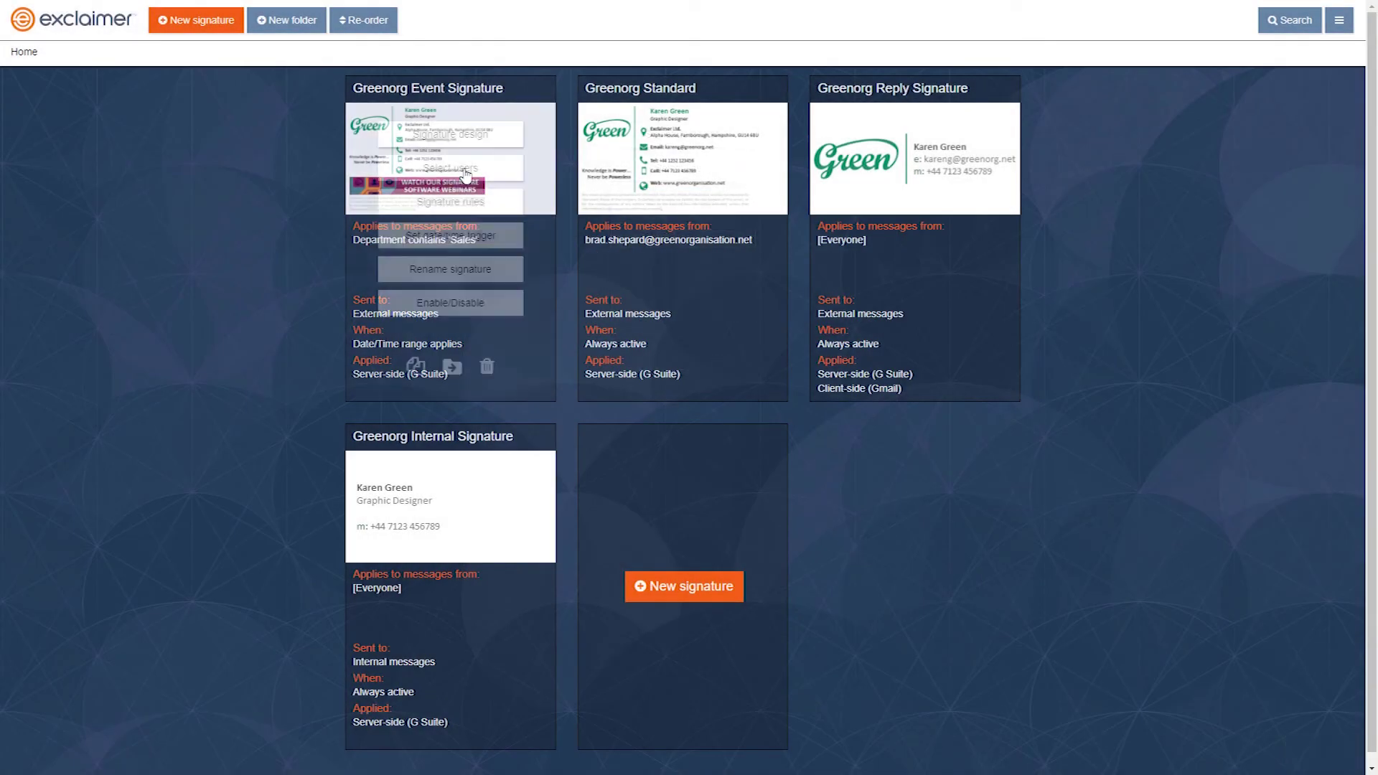
{"action": "mouse_move", "coordinate": [906, 153]}
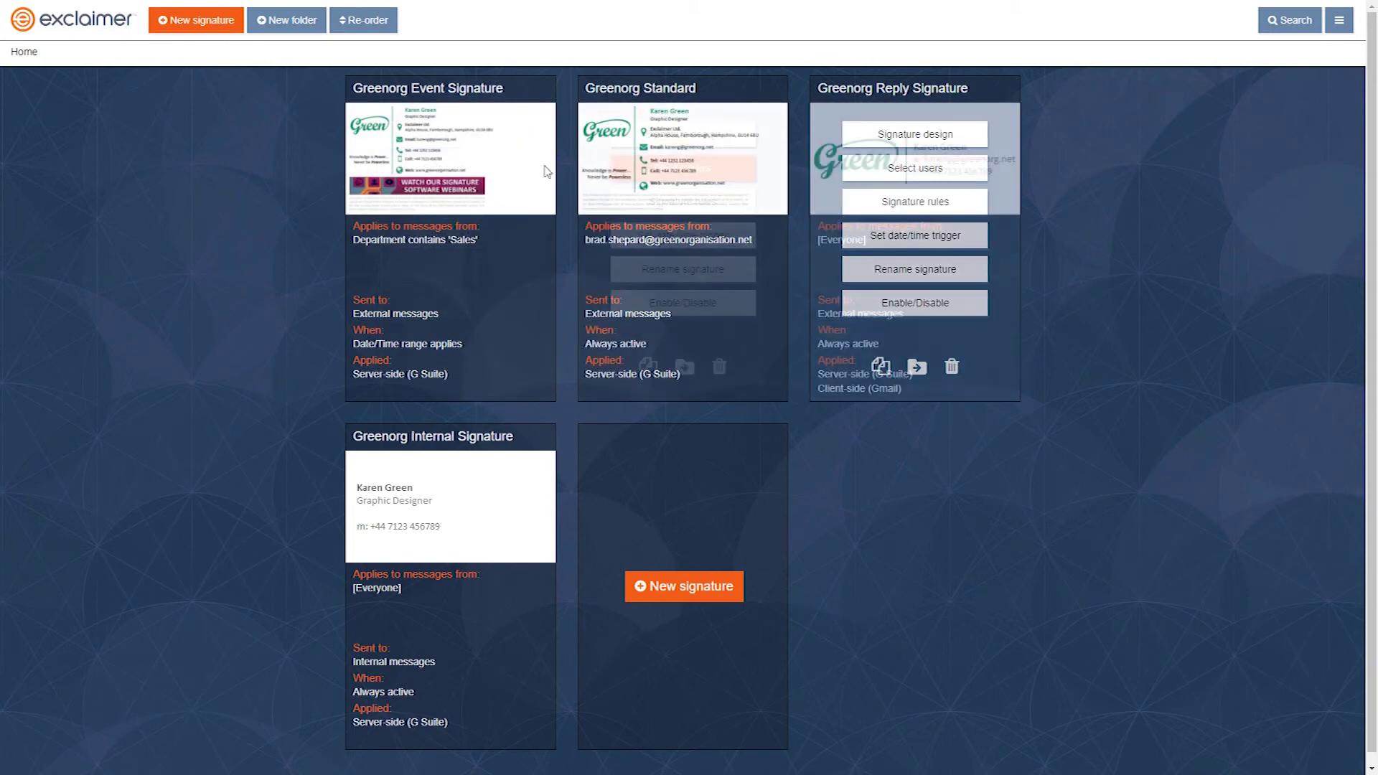
{"action": "mouse_move", "coordinate": [470, 173]}
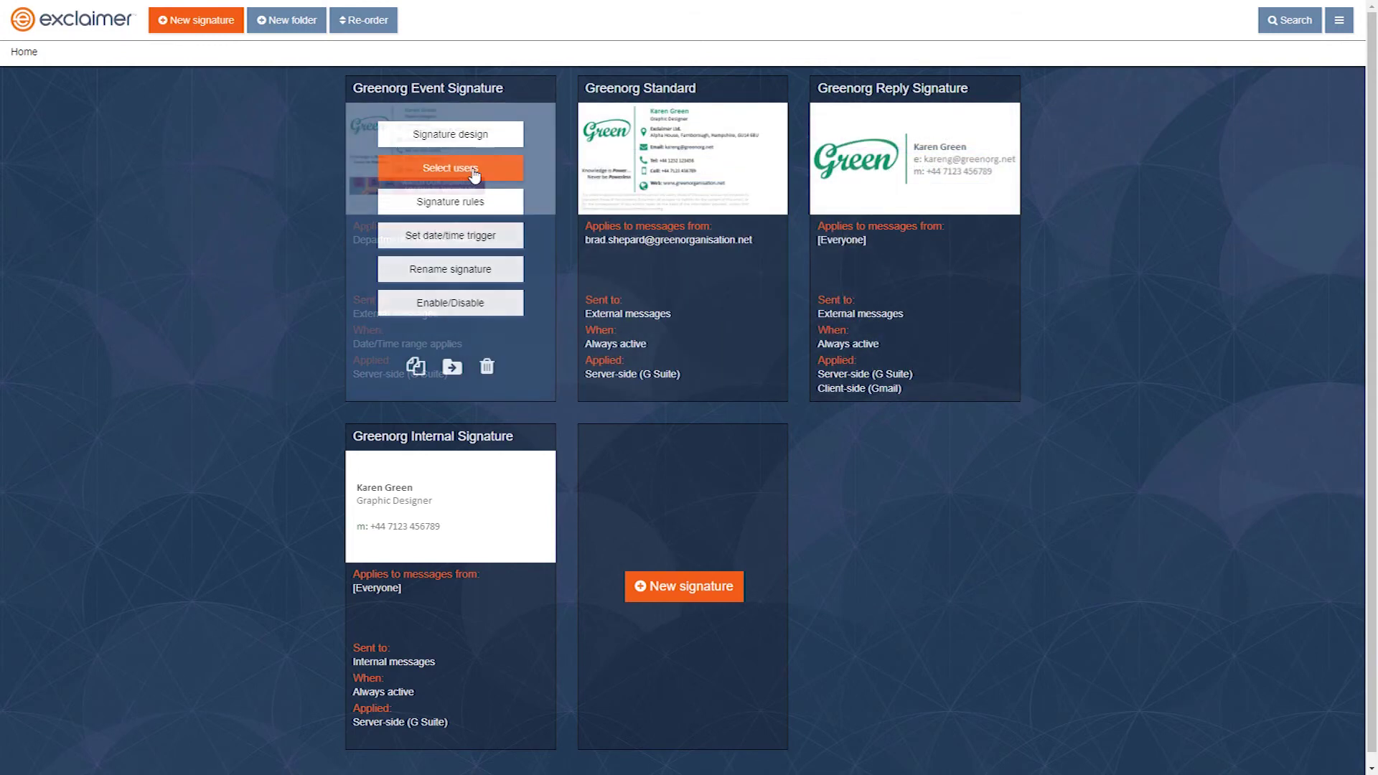
{"action": "left_click", "coordinate": [465, 310]}
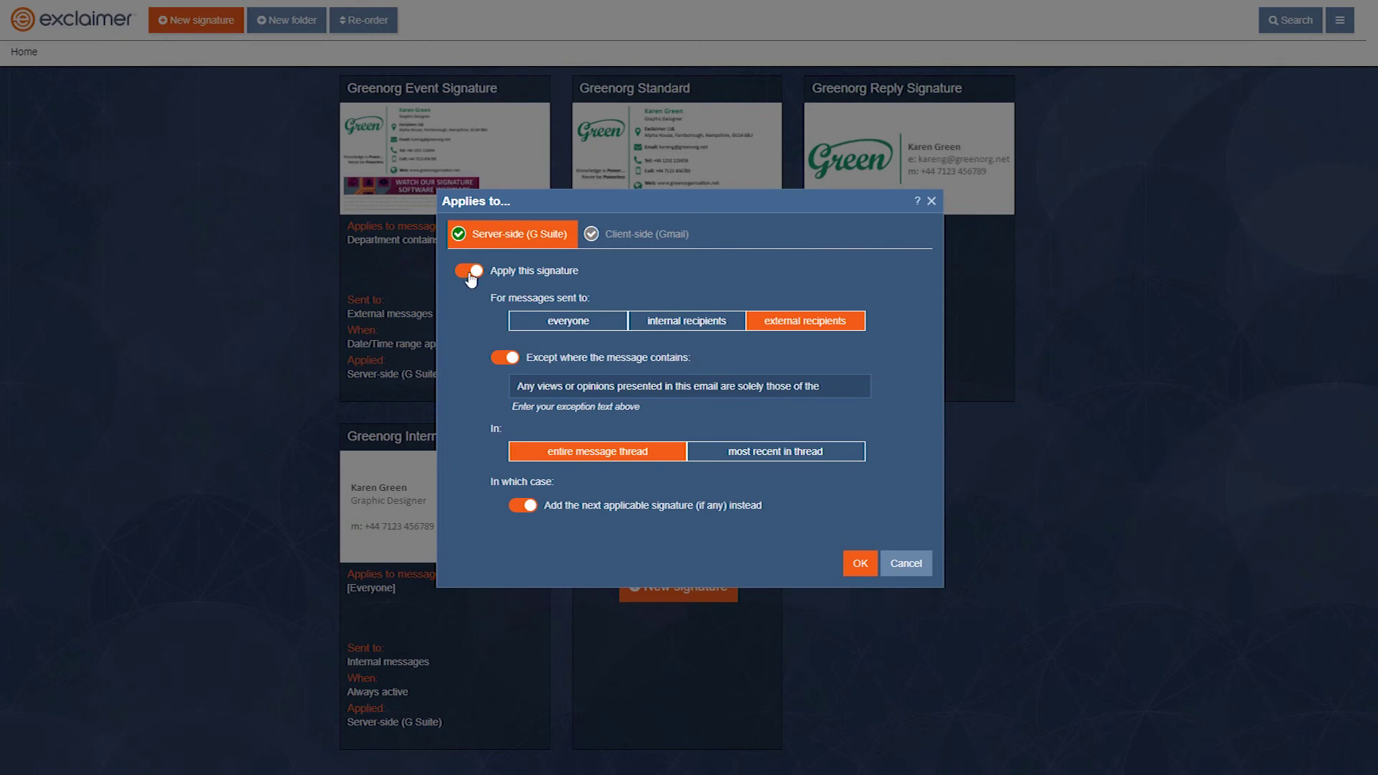
{"action": "left_click", "coordinate": [471, 276]}
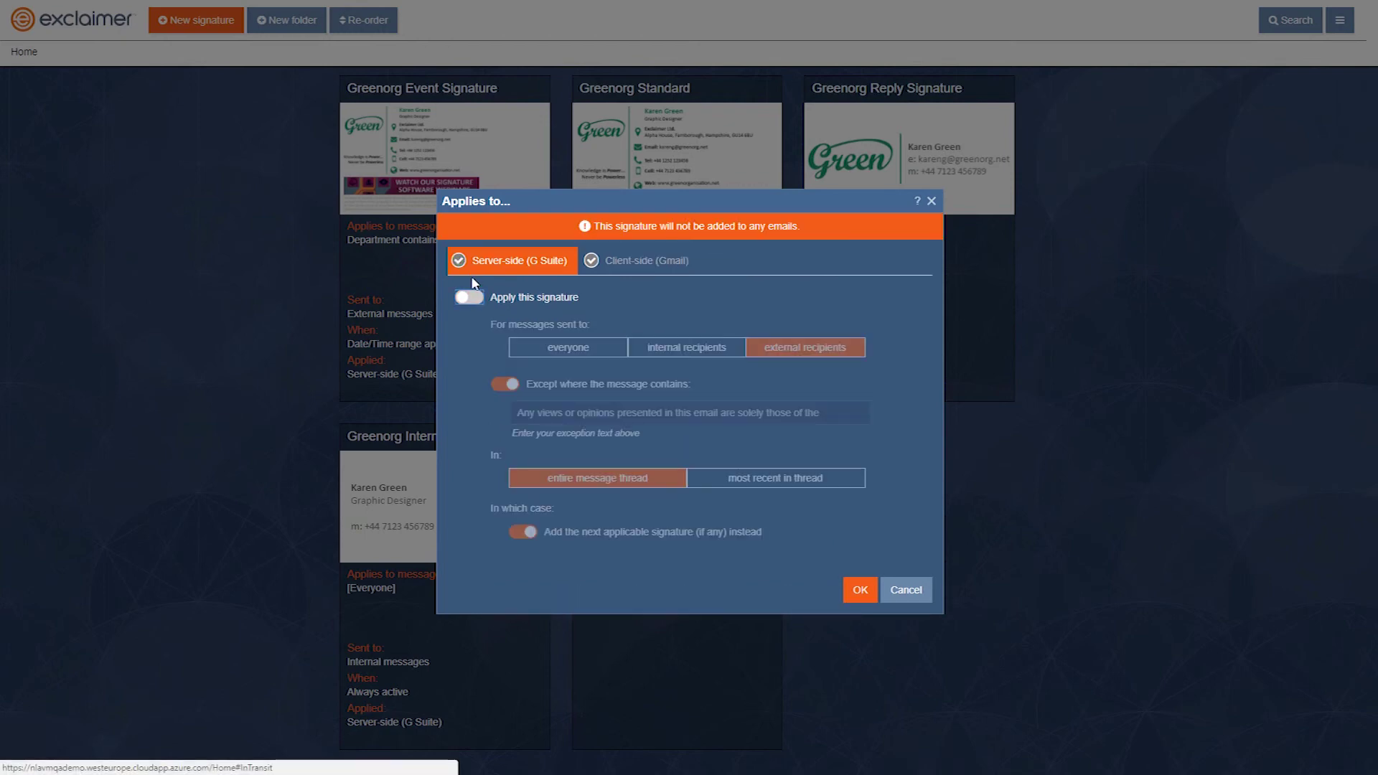
{"action": "left_click", "coordinate": [860, 590]}
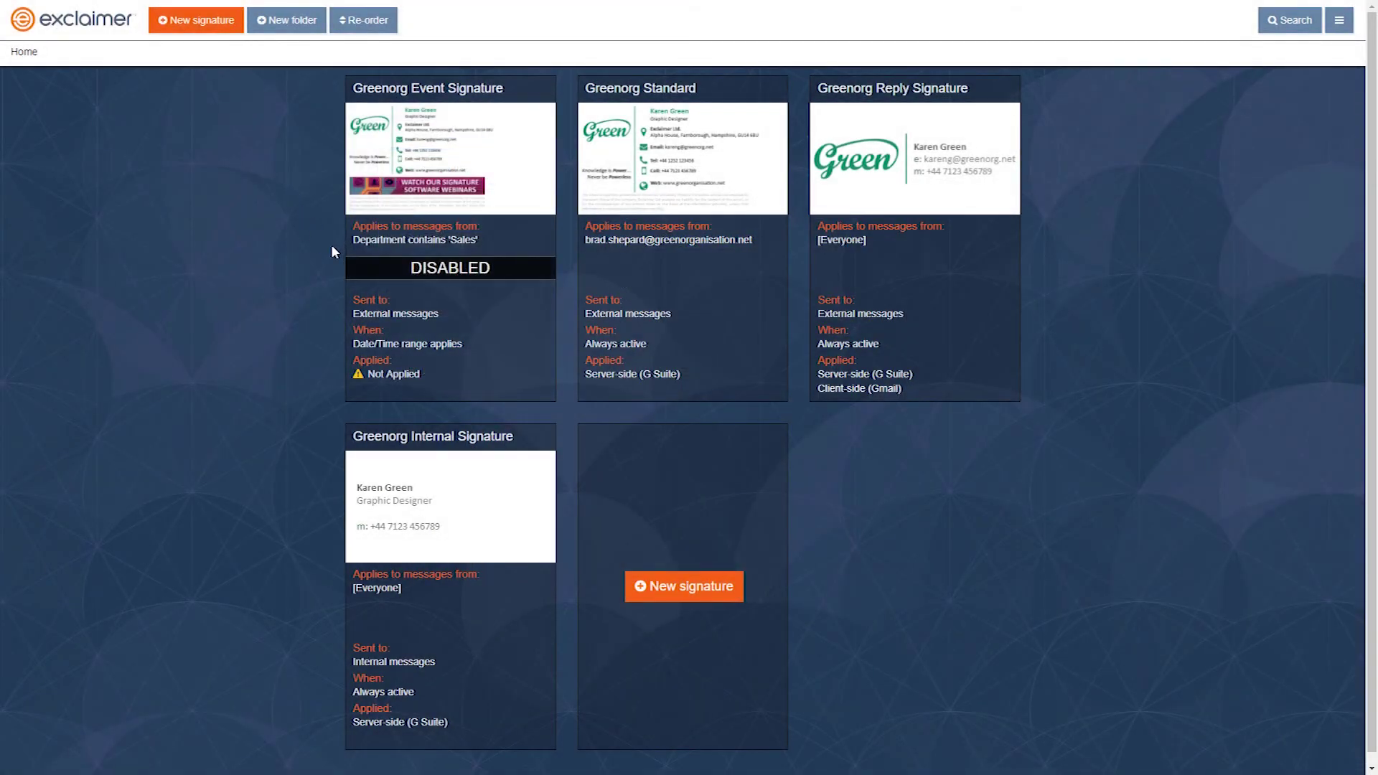
{"action": "left_click", "coordinate": [462, 300]}
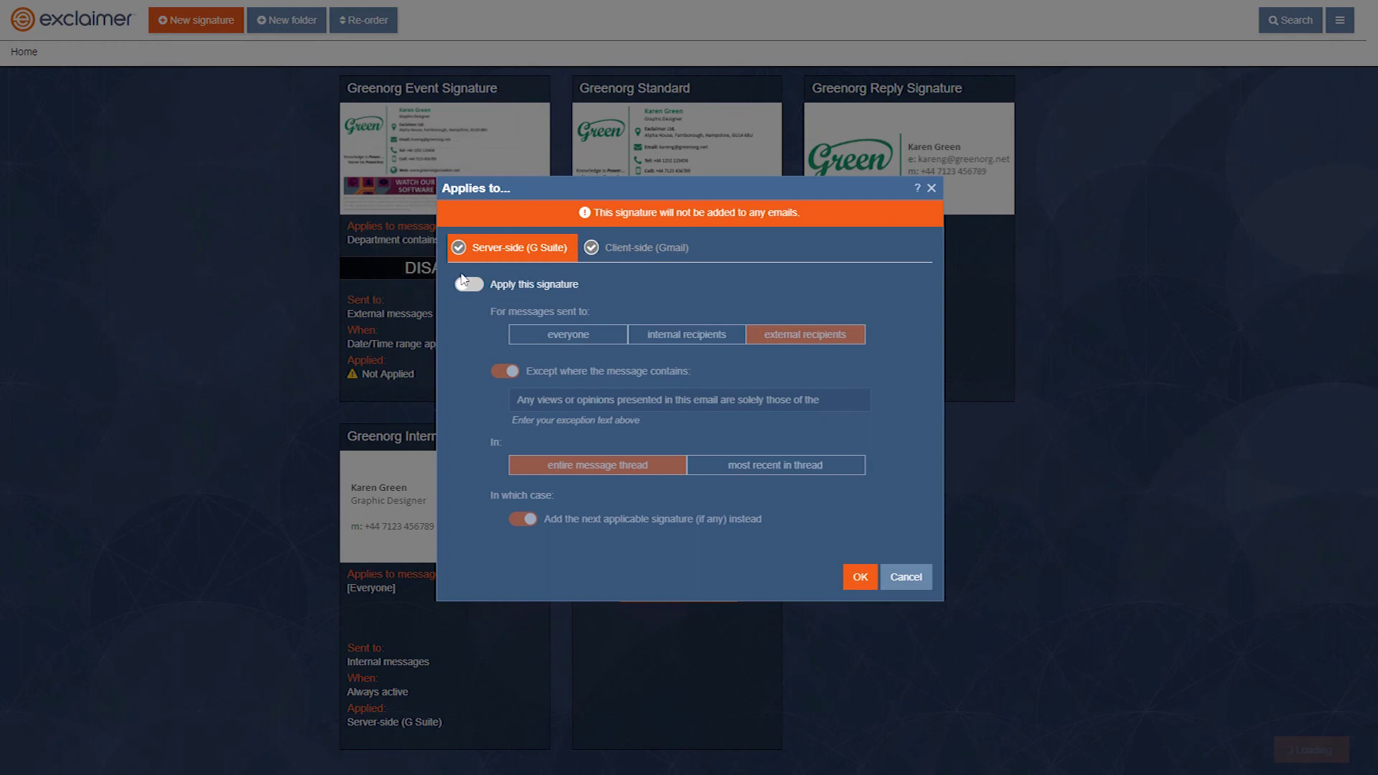
{"action": "left_click", "coordinate": [465, 282]}
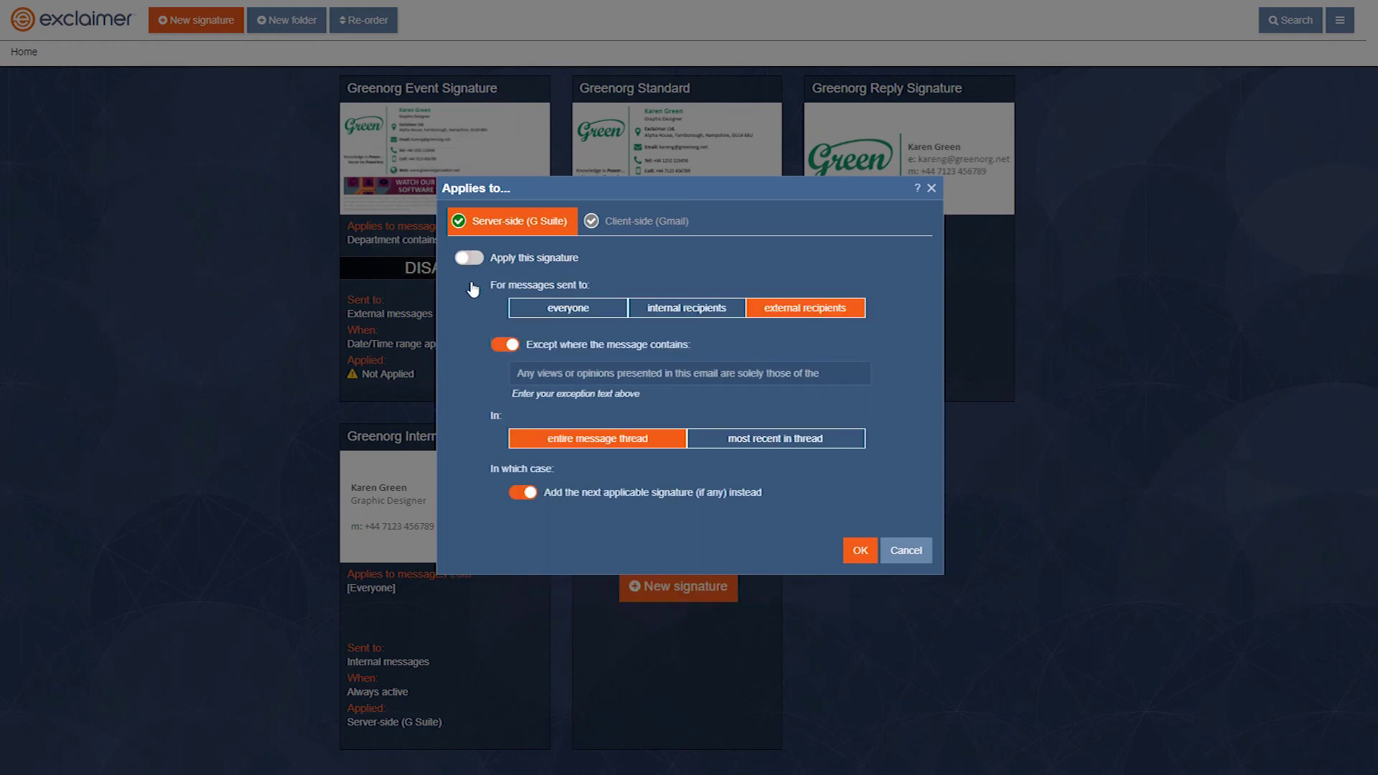
{"action": "left_click", "coordinate": [861, 554]}
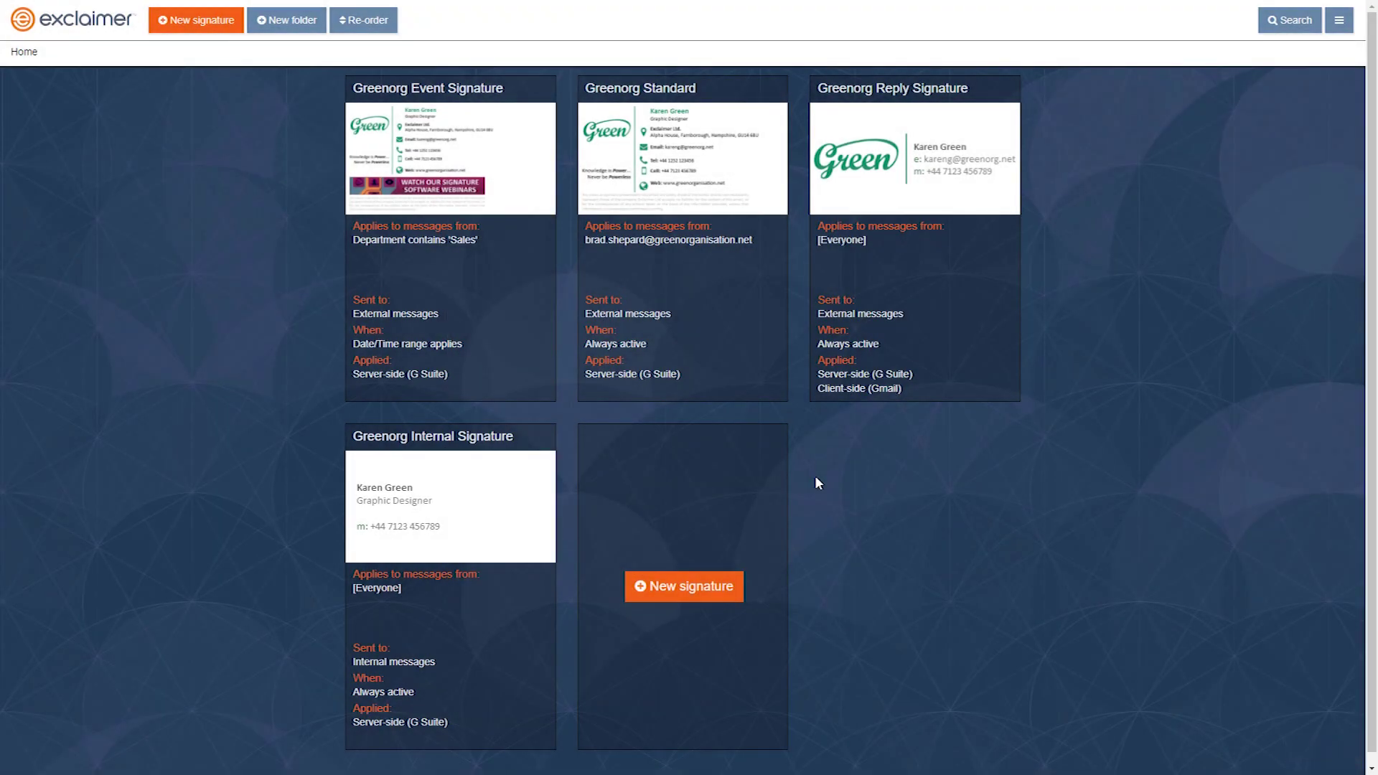